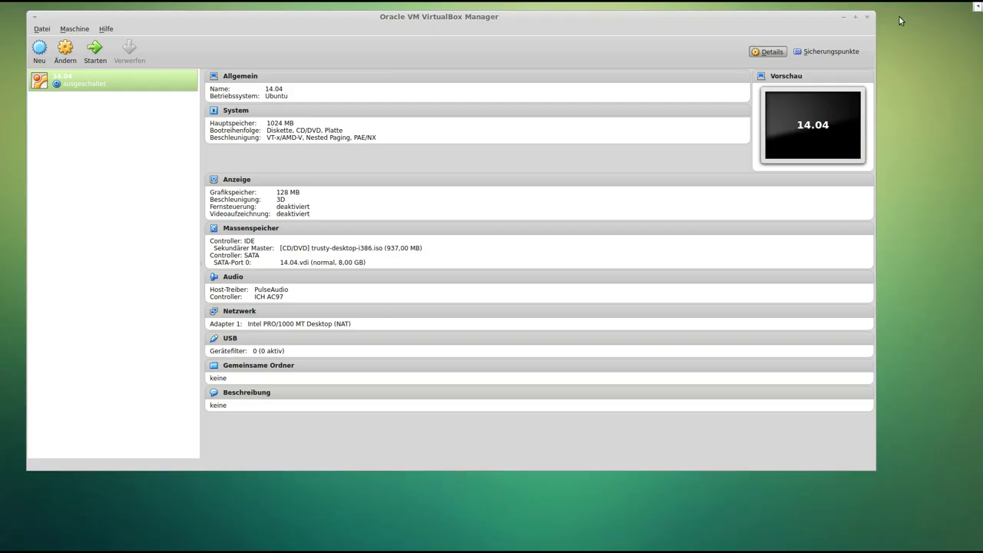
Check the storage settings of the 14.04 machine for the trusty-desktop-i386.iso image in its CD/DVD drive.
double_click(484, 22)
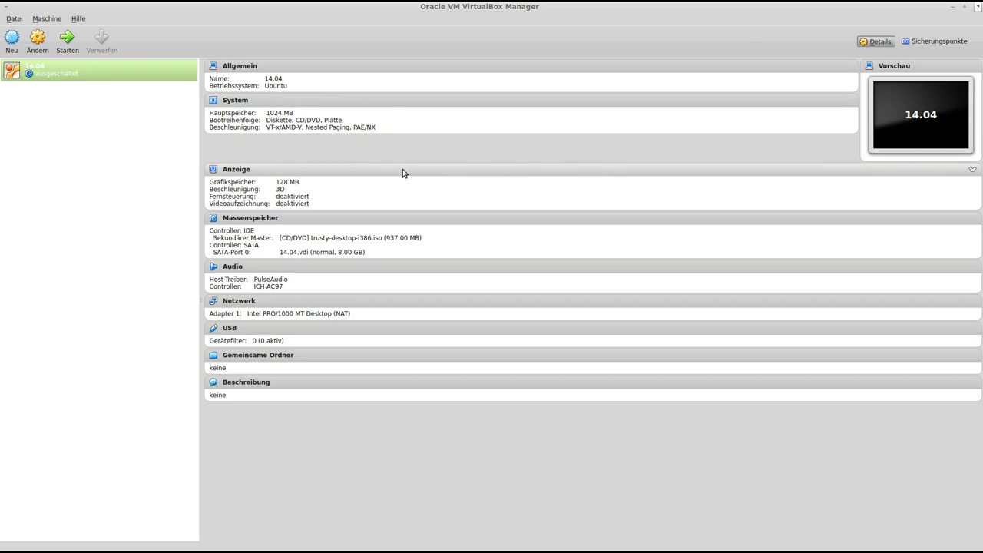
left_click(254, 218)
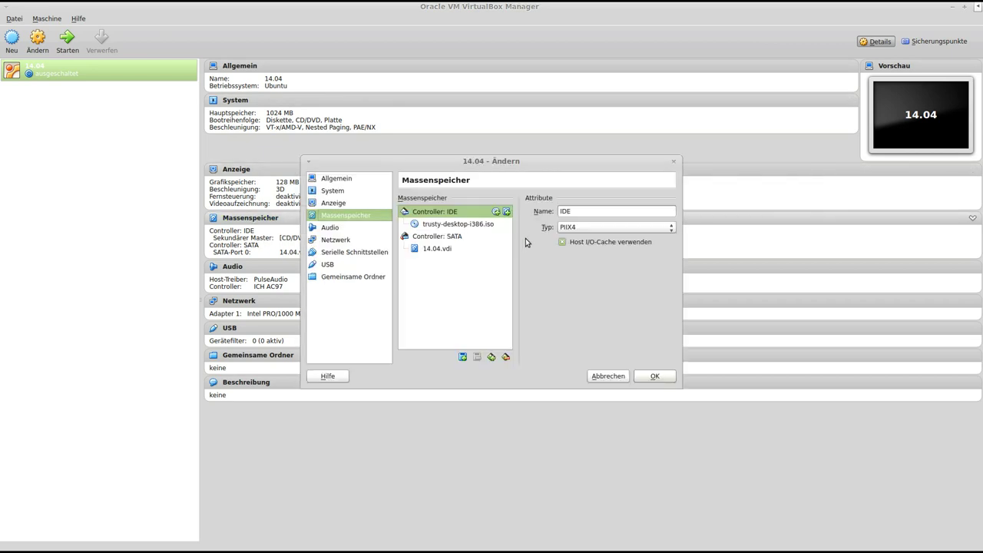
left_click(465, 224)
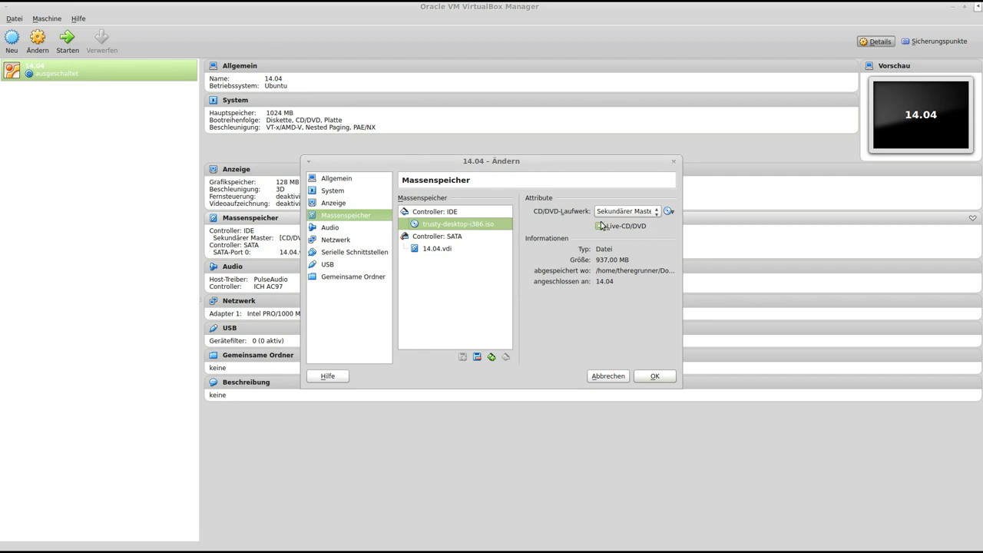
left_click(656, 375)
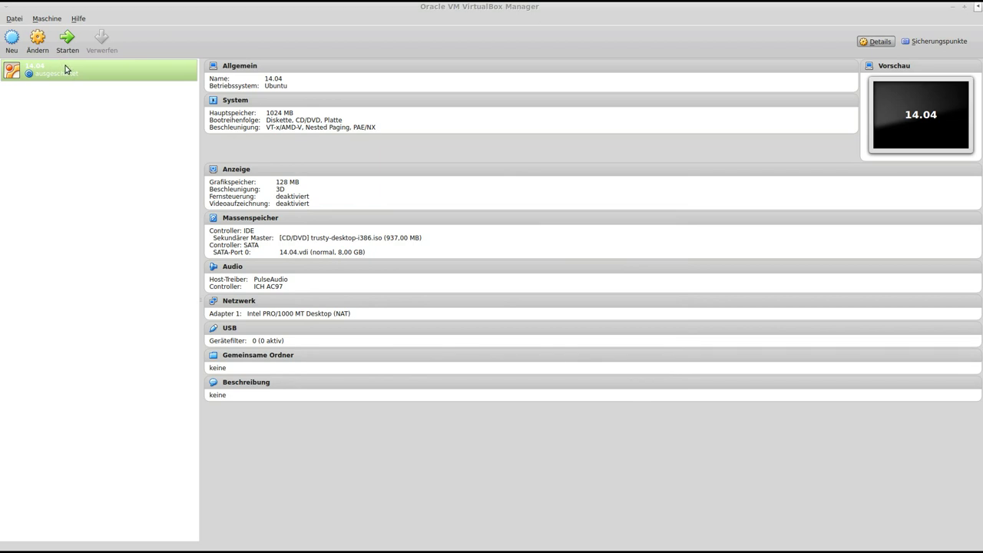
Start the 14.04 virtual machine, enlarge and reposition its window, and dismiss the colour-depth notice.
left_click(67, 39)
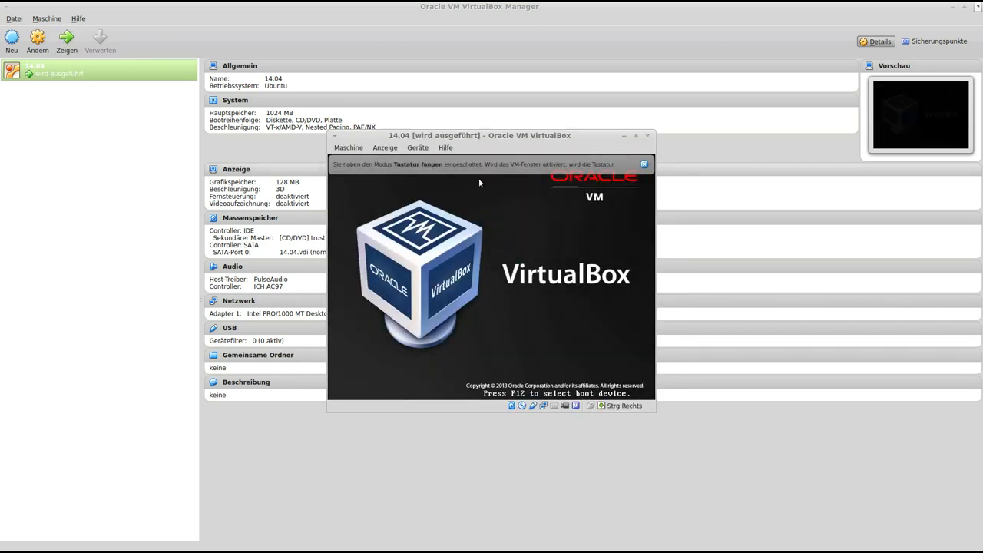
left_click_drag(489, 137, 304, 65)
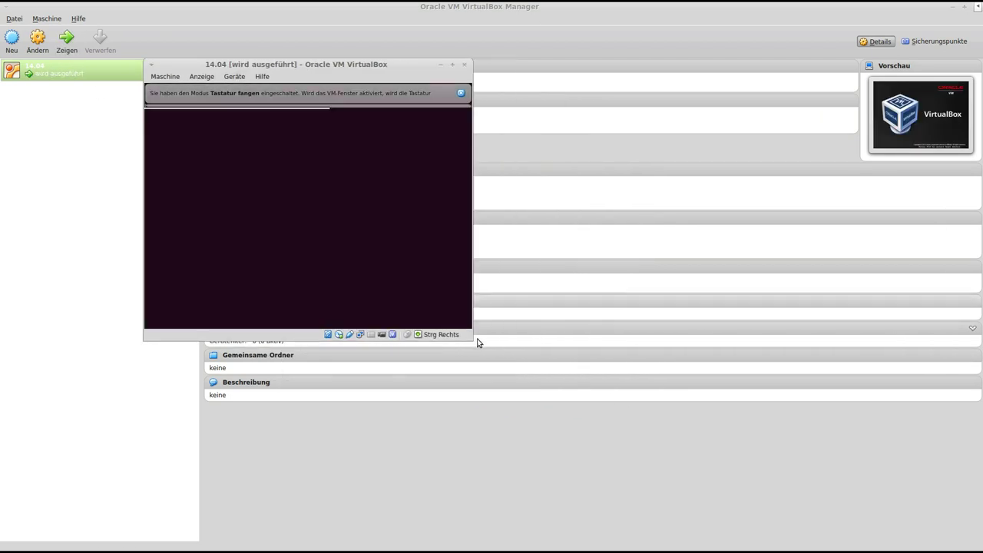
left_click_drag(471, 339, 712, 495)
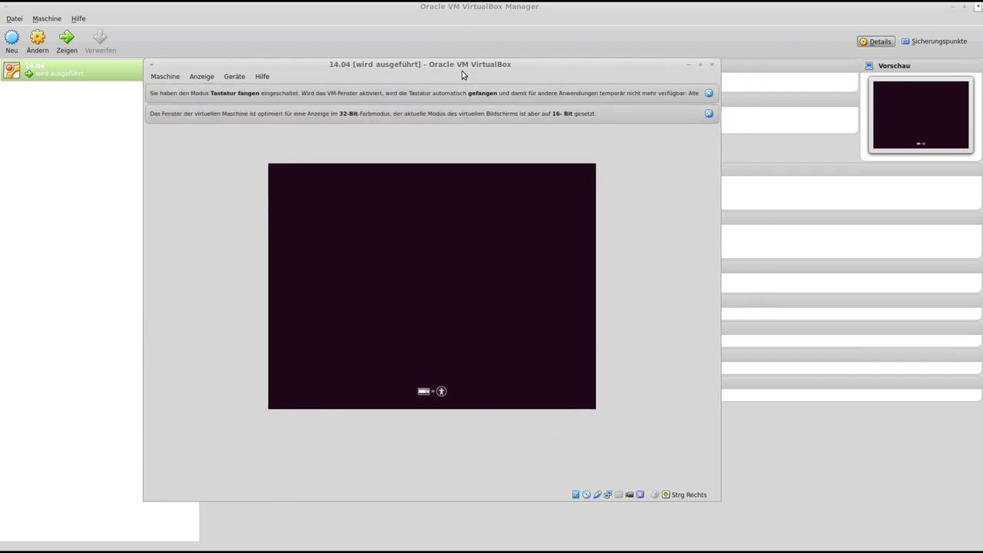
left_click_drag(454, 64, 431, 25)
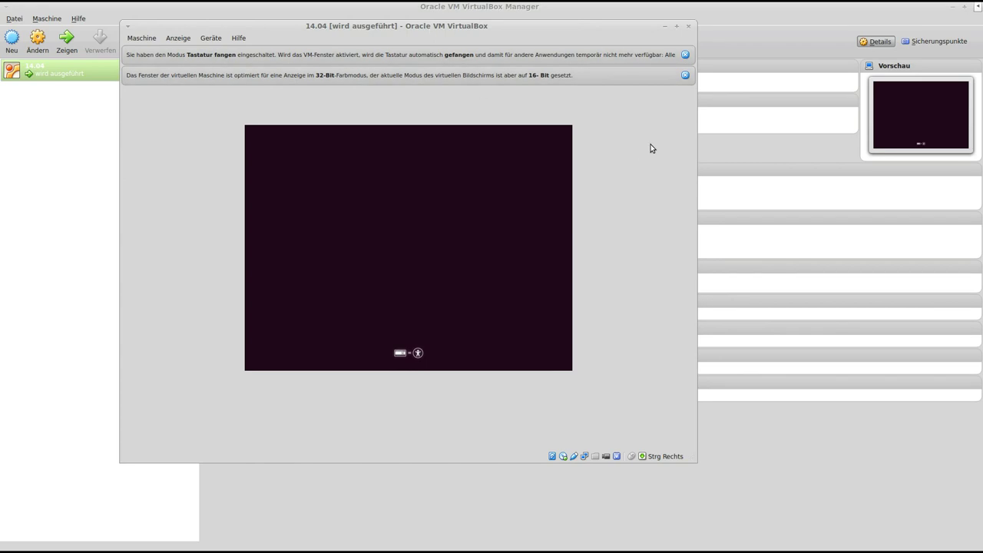
left_click(684, 75)
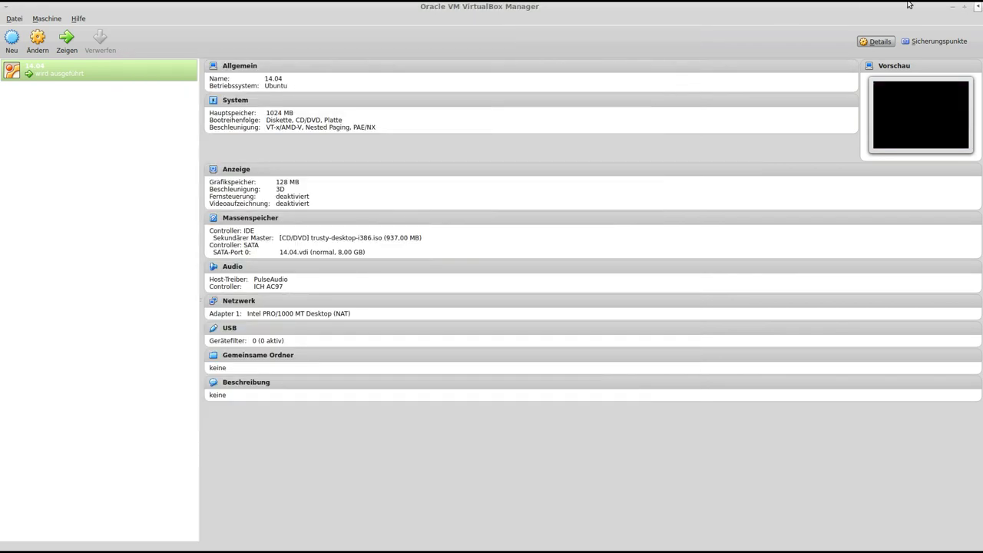
Clear the manager window off the desktop and dismiss the mouse-integration notice in the machine window.
left_click(963, 6)
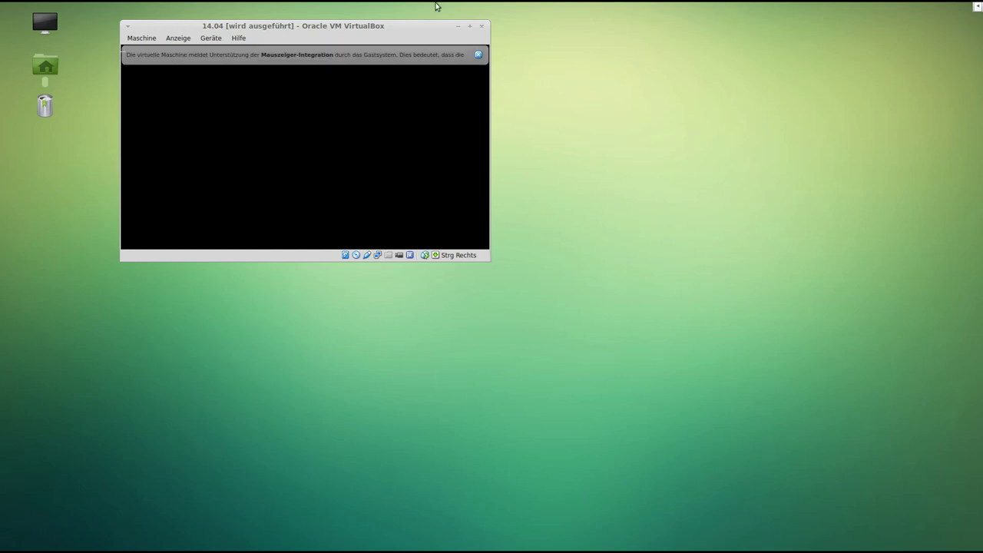
left_click_drag(410, 26, 467, 38)
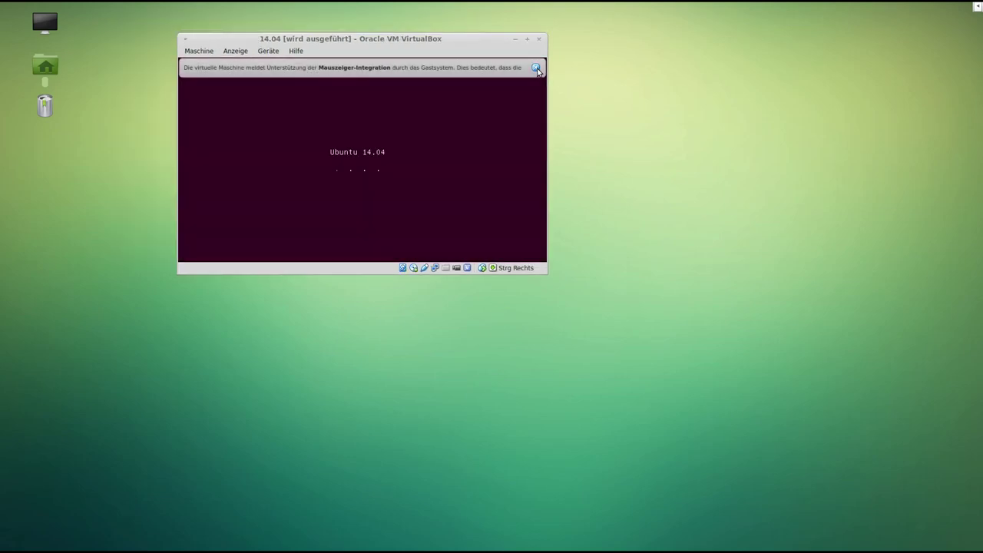
left_click(536, 68)
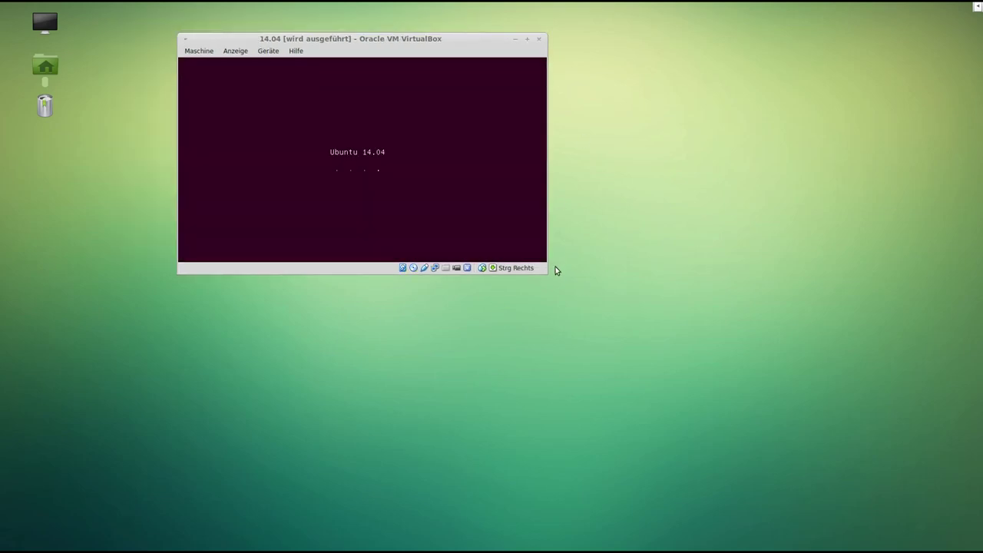
Switch the machine's display to scaled mode and suppress the information message for the future.
left_click(221, 50)
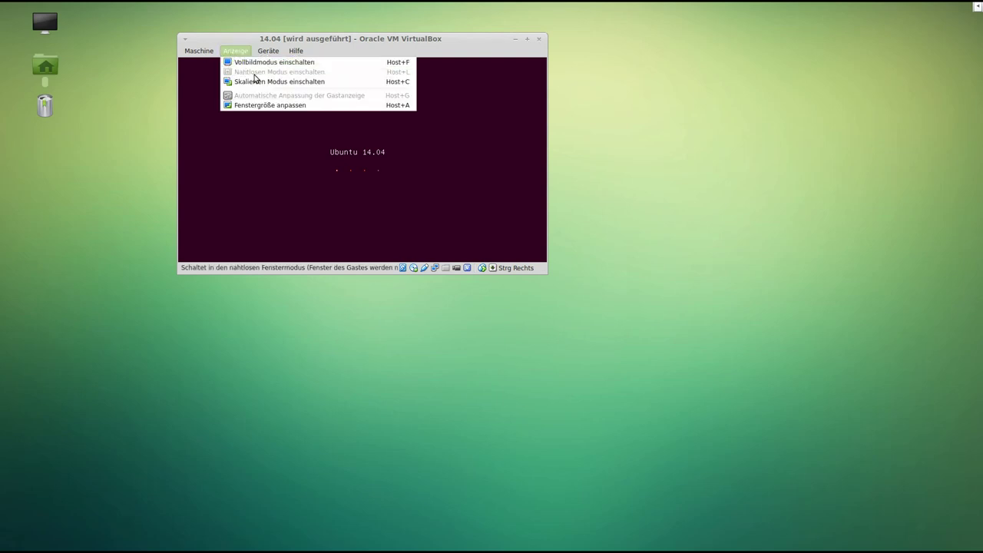
left_click(238, 82)
left_click(334, 185)
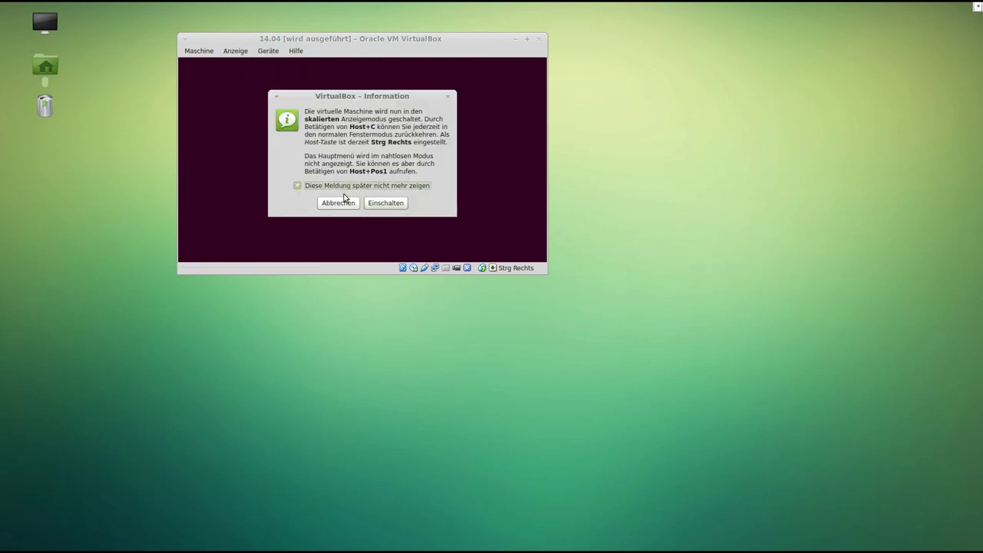
left_click(394, 206)
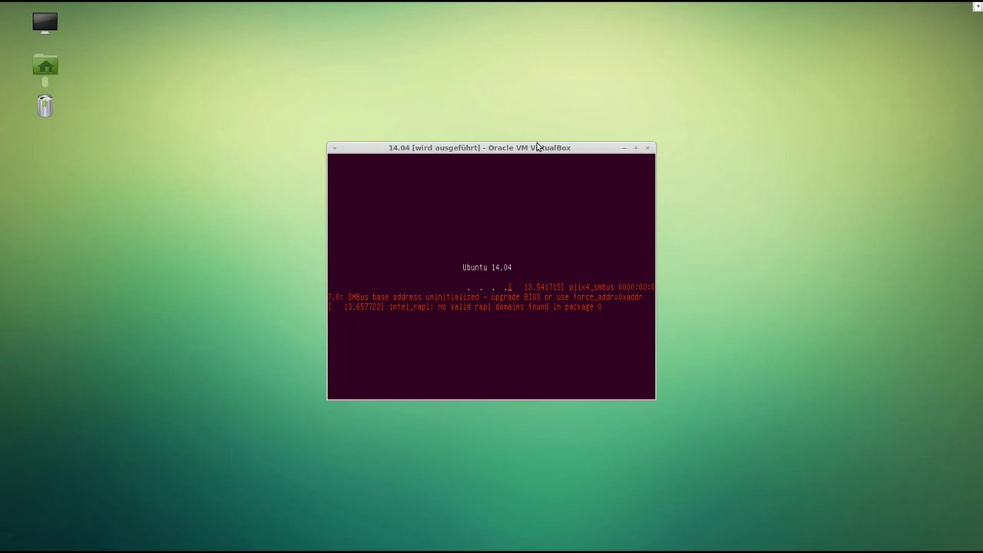
Enlarge the scaled machine window to fill most of the desktop and position it near the screen's upper edge.
left_click_drag(541, 152, 373, 21)
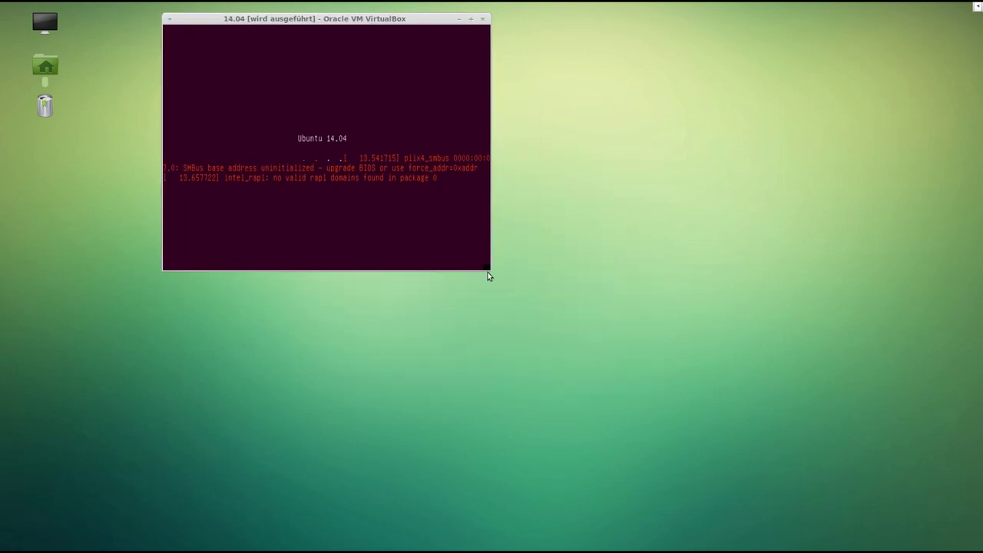
left_click_drag(488, 269, 929, 476)
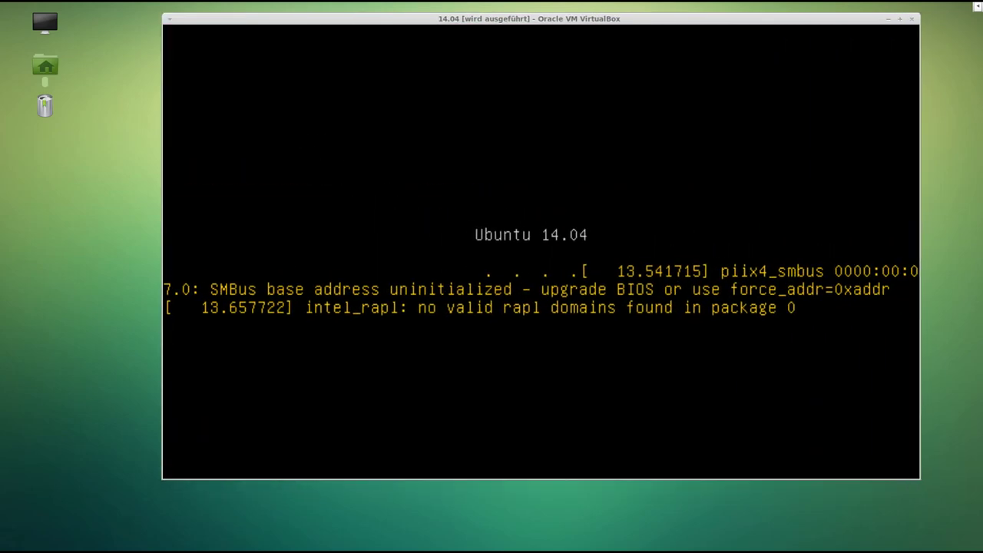
left_click_drag(404, 19, 369, 29)
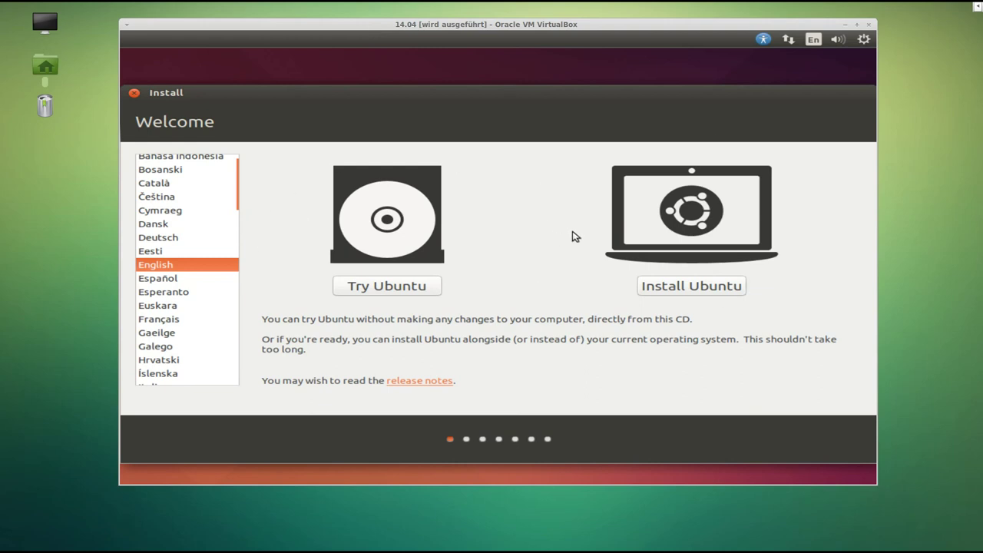
Choose Deutsch as the installer language and start installing Ubuntu.
left_click(165, 240)
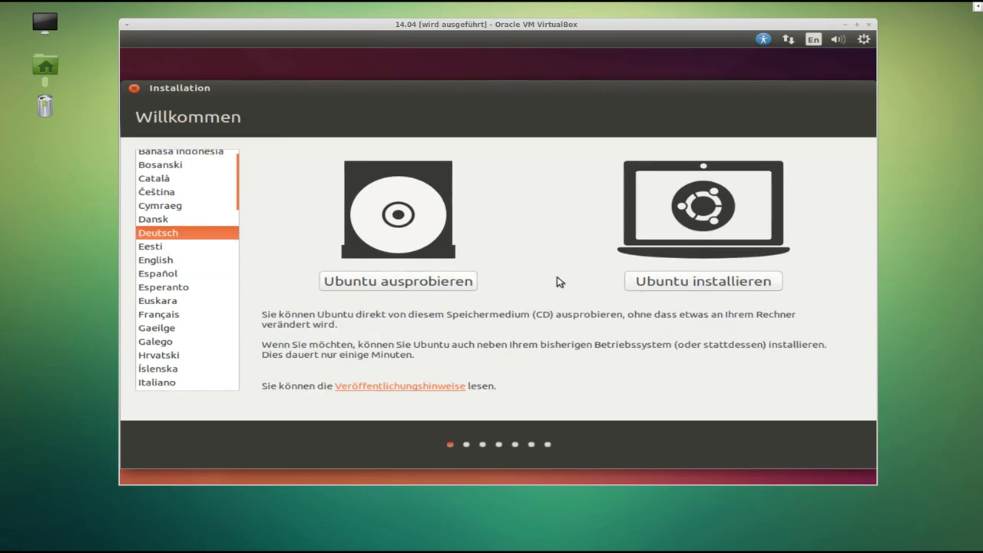
left_click(681, 286)
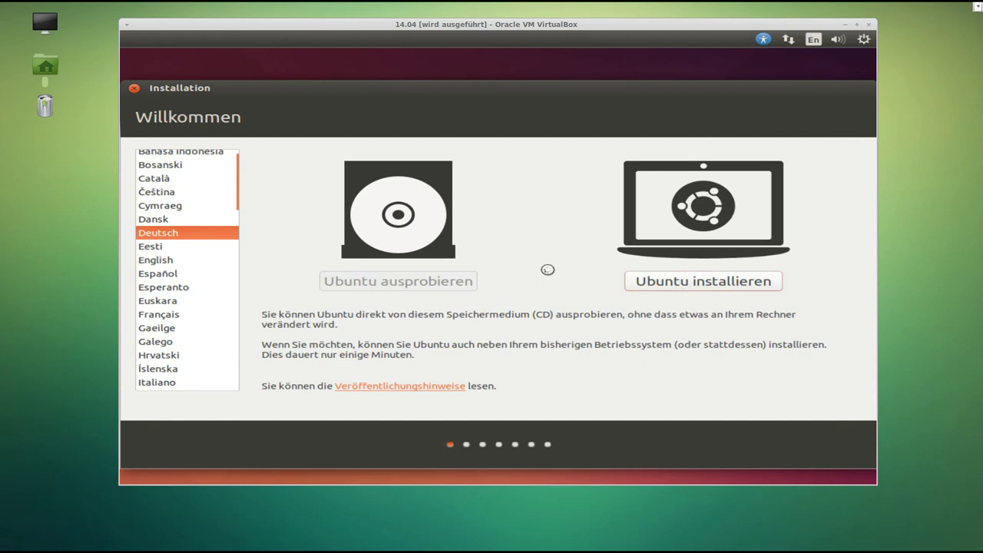
Enable downloading updates during installation and installing third-party software, and continue to the installation type.
left_click(217, 262)
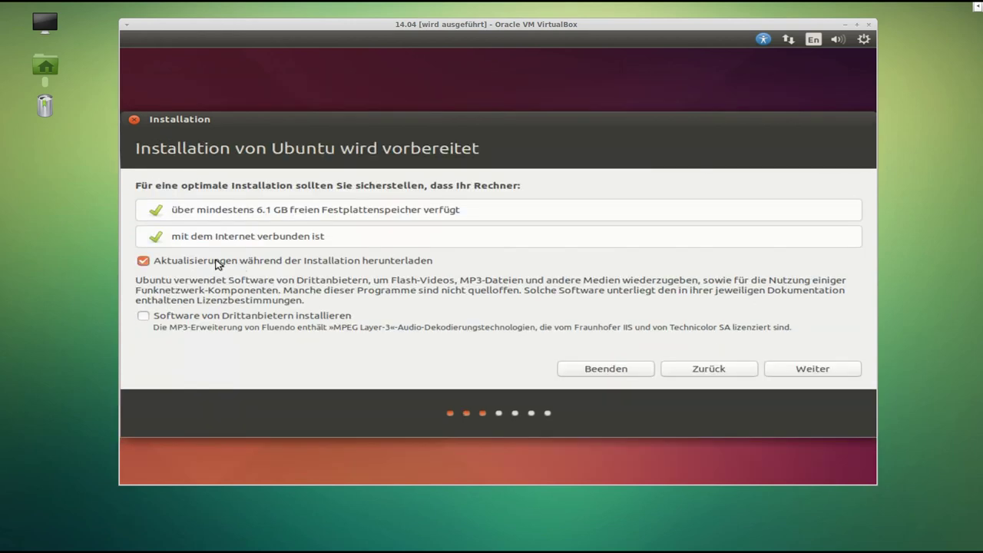
left_click(212, 321)
left_click(836, 372)
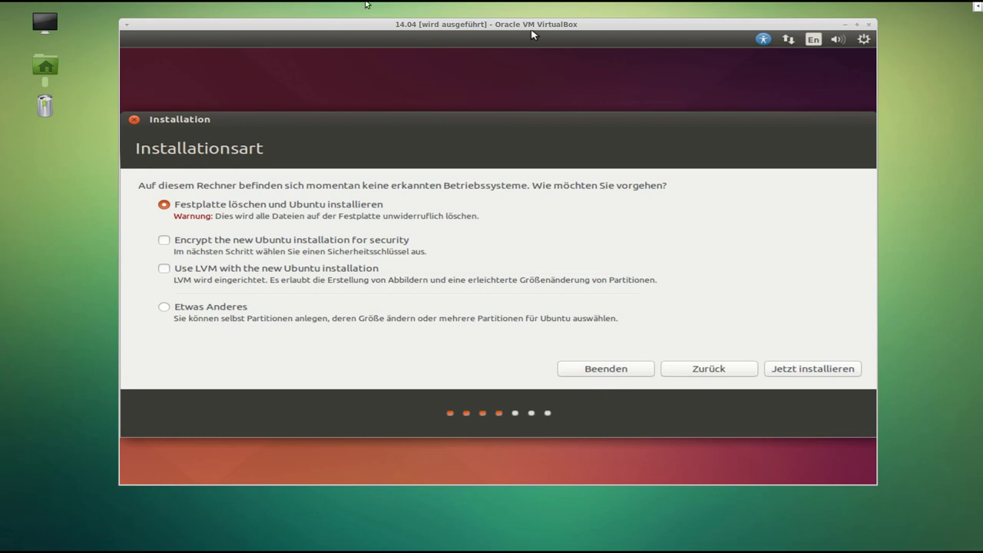
Start the installation with the option to erase the disk and install Ubuntu, and accept Berlin as the location.
mouse_move(383, 23)
left_mouse_down()
mouse_move(361, 23)
mouse_move(381, 27)
left_mouse_up()
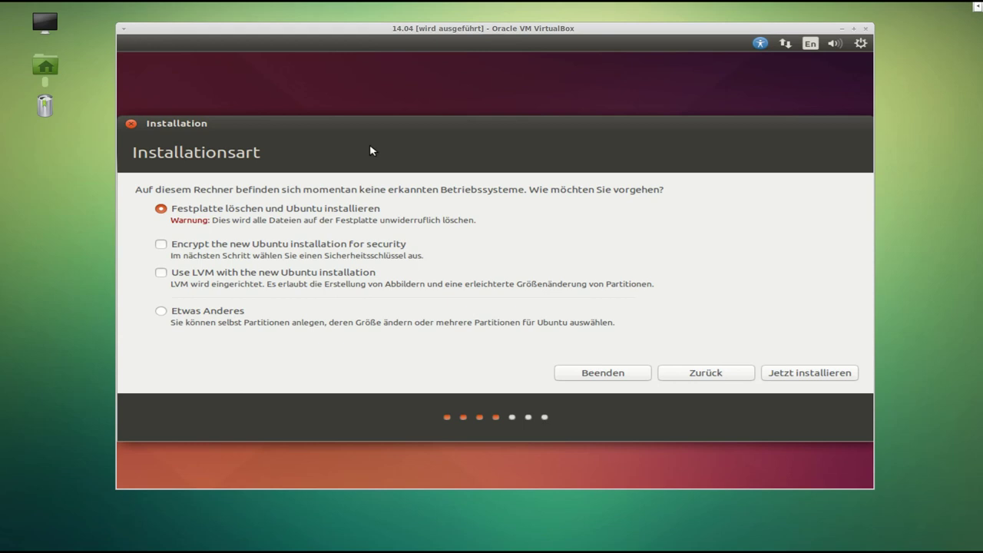
left_click(826, 374)
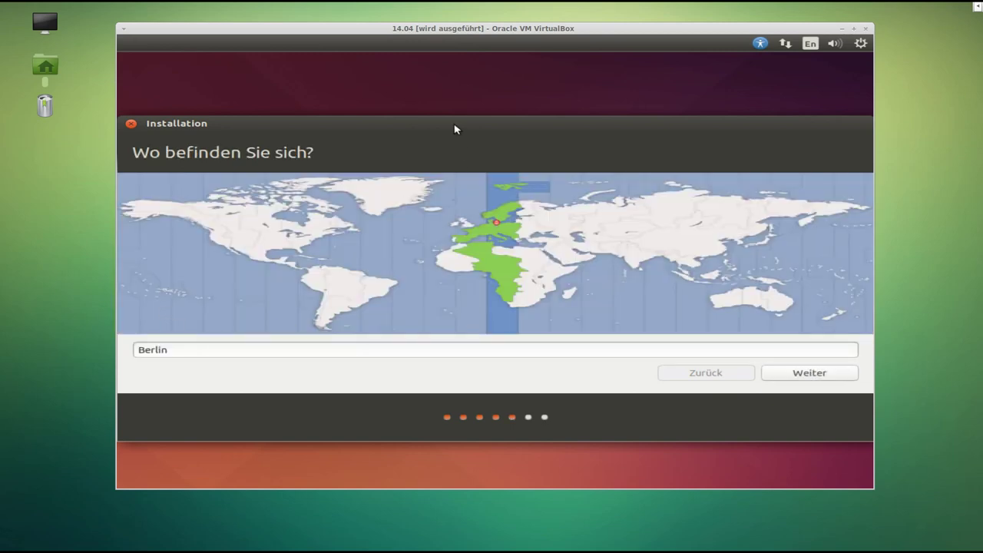
left_click_drag(454, 125, 456, 109)
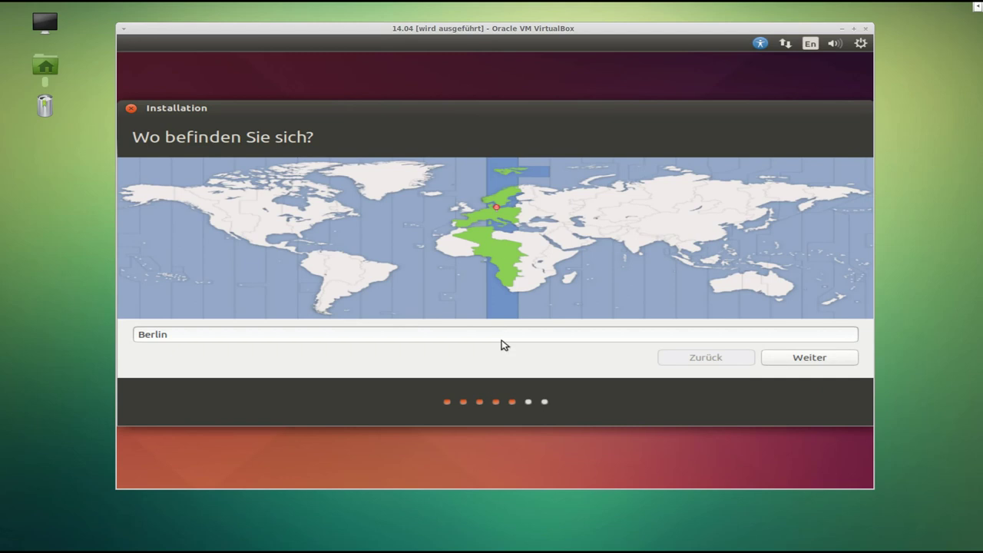
left_click(799, 358)
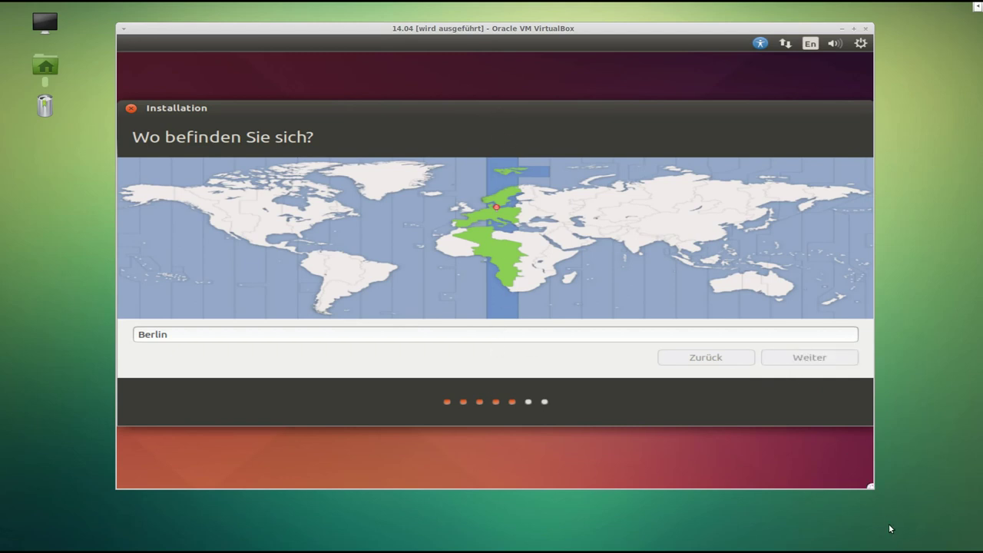
Enlarge the machine window, test the Deutsch keyboard layout with "öööääää", and accept the layout.
left_click_drag(869, 485, 916, 533)
left_click_drag(747, 30, 729, 21)
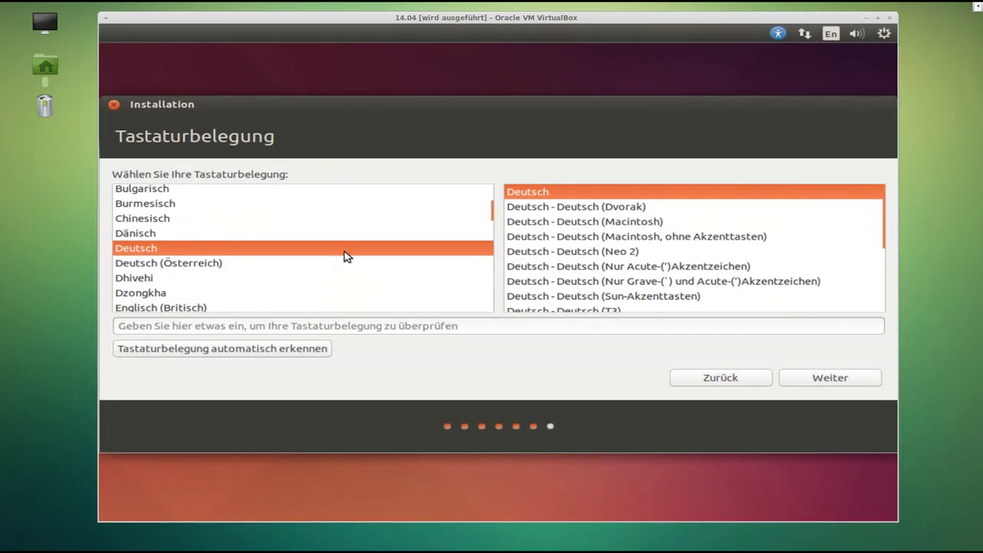
left_click(171, 325)
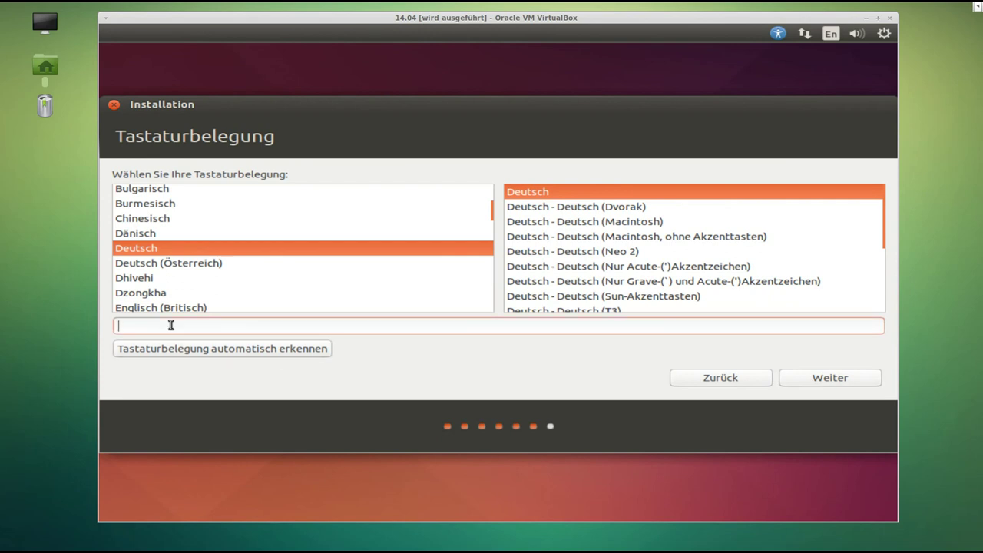
type("öööääää")
left_click(820, 379)
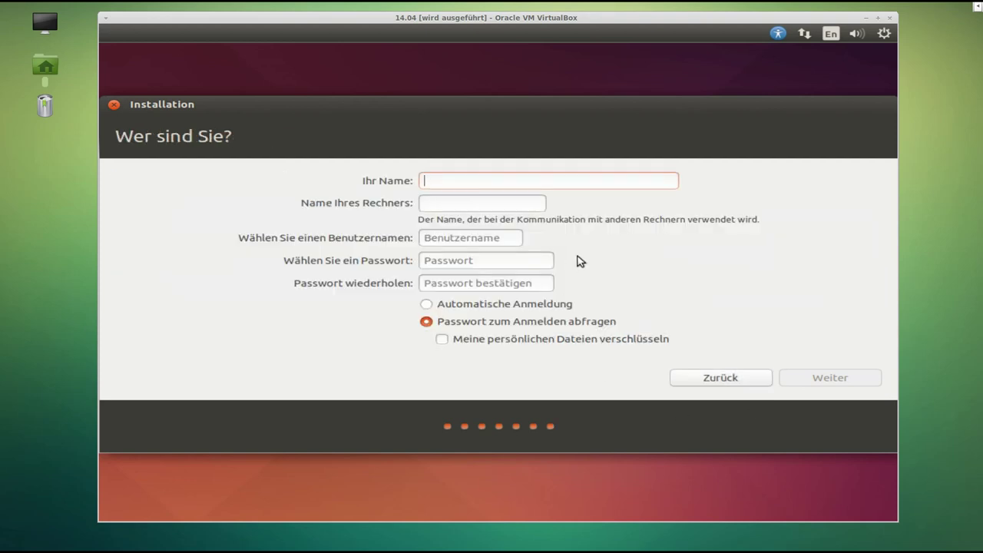
Fill in the account holder's name, set the computer name to 1404, and complete the username.
type("The RegRunner")
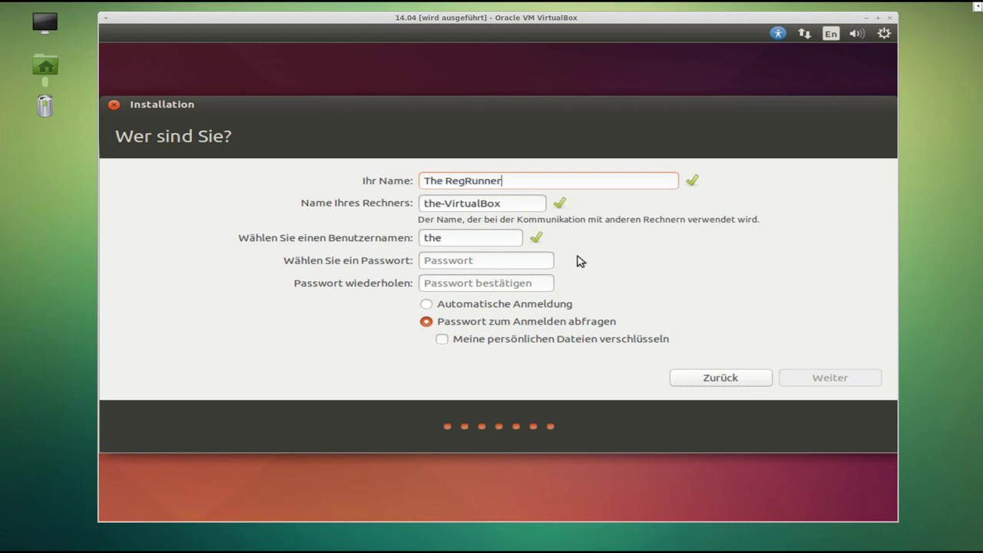
left_click(513, 204)
key("BackSpace")
key("BackSpace")
key("BackSpace")
key("BackSpace")
key("BackSpace")
key("BackSpace")
key("BackSpace")
key("BackSpace")
key("BackSpace")
key("BackSpace")
key("BackSpace")
key("BackSpace")
key("BackSpace")
key("BackSpace")
type("1404")
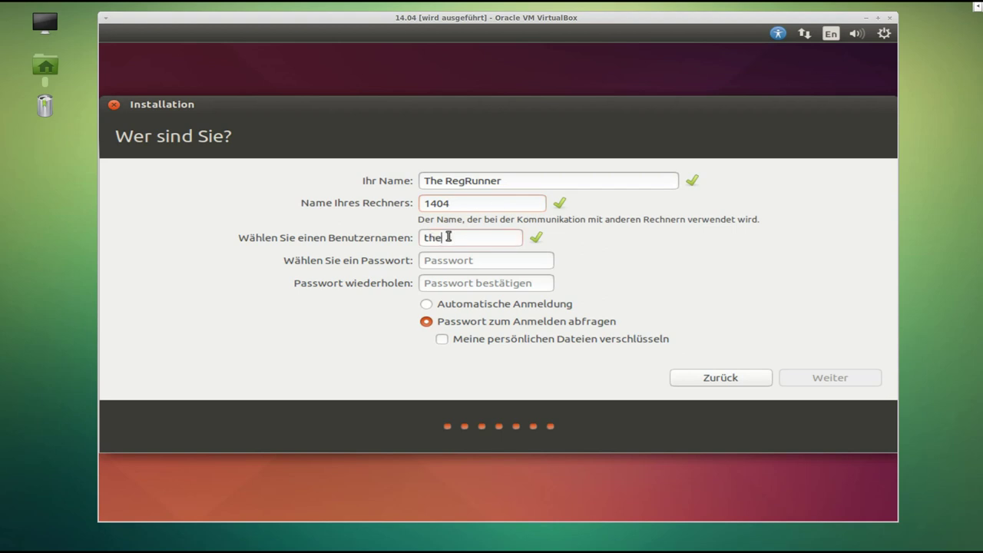
type("regrunner")
Enable automatic login, enter and repeat the account password, and continue the installation.
left_click(442, 307)
left_click(464, 260)
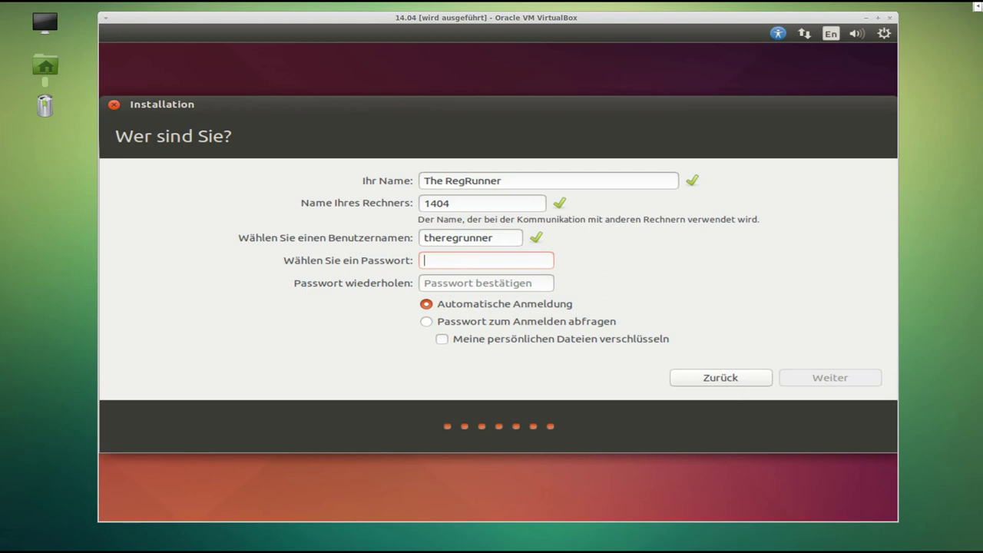
type("****")
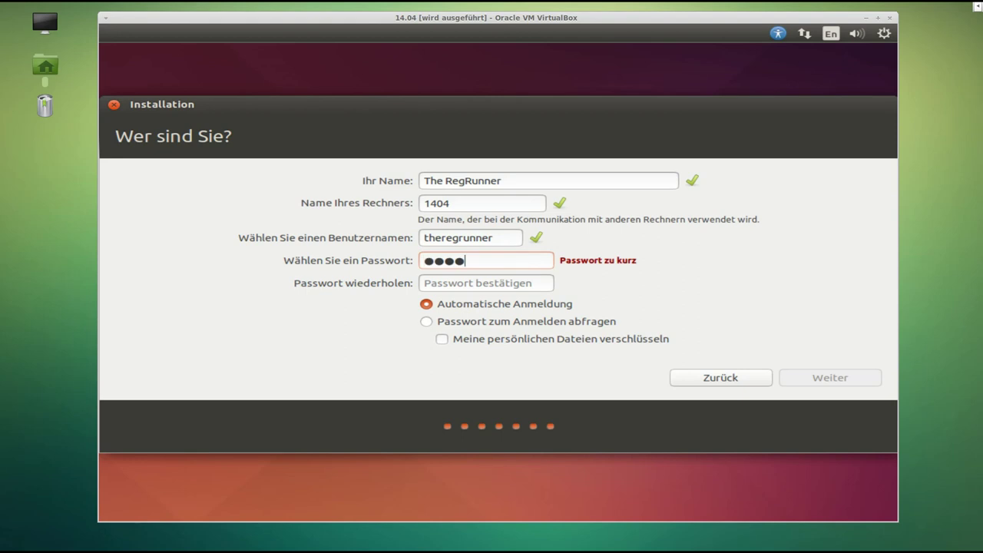
left_click(457, 283)
type("****")
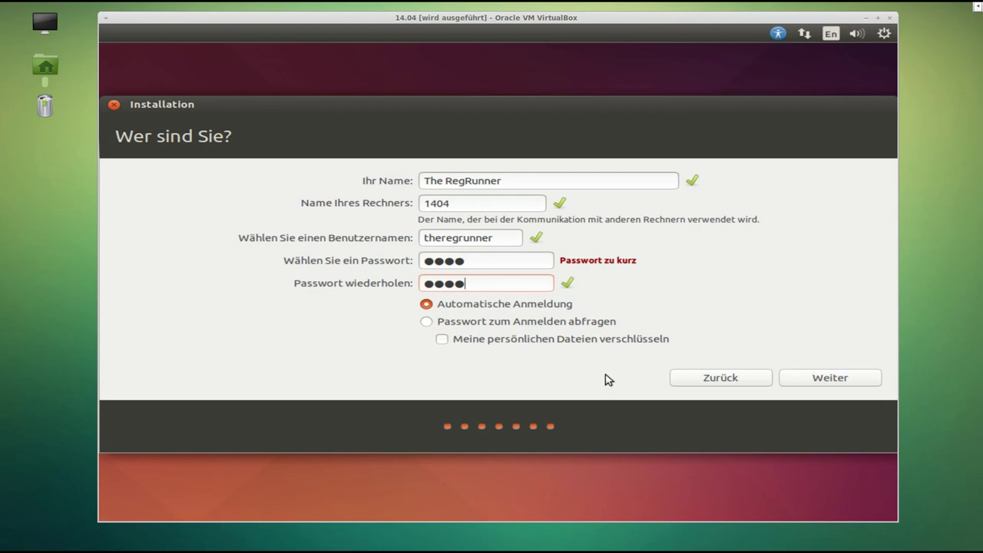
left_click(815, 379)
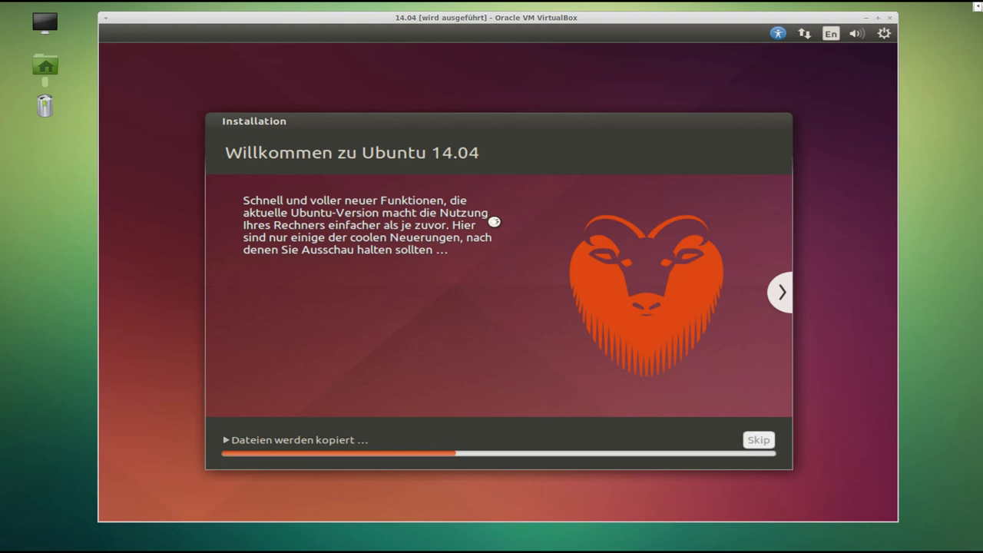
Restart the virtual machine to complete the finished Ubuntu installation.
mouse_move(487, 123)
left_mouse_down()
mouse_move(479, 99)
mouse_move(497, 108)
left_mouse_up()
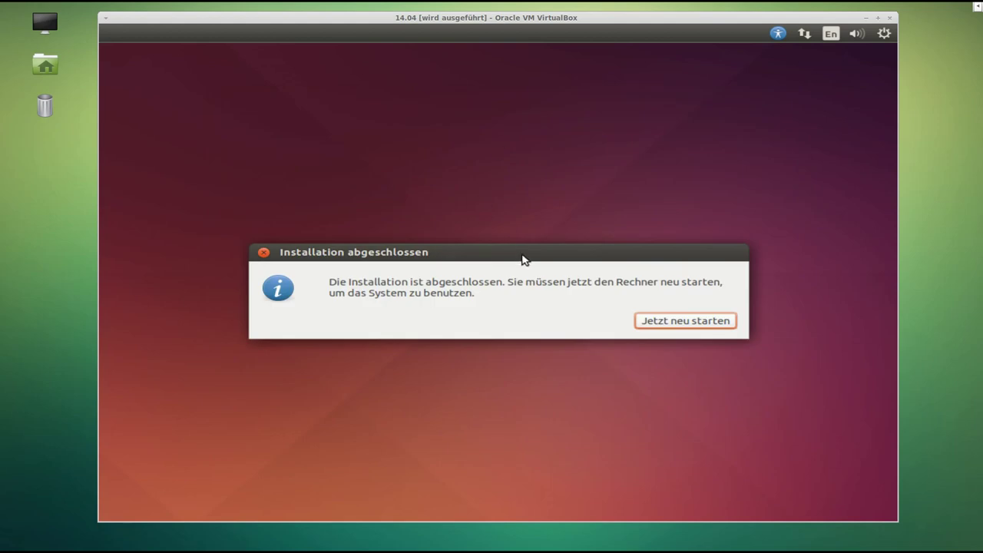
left_click(676, 322)
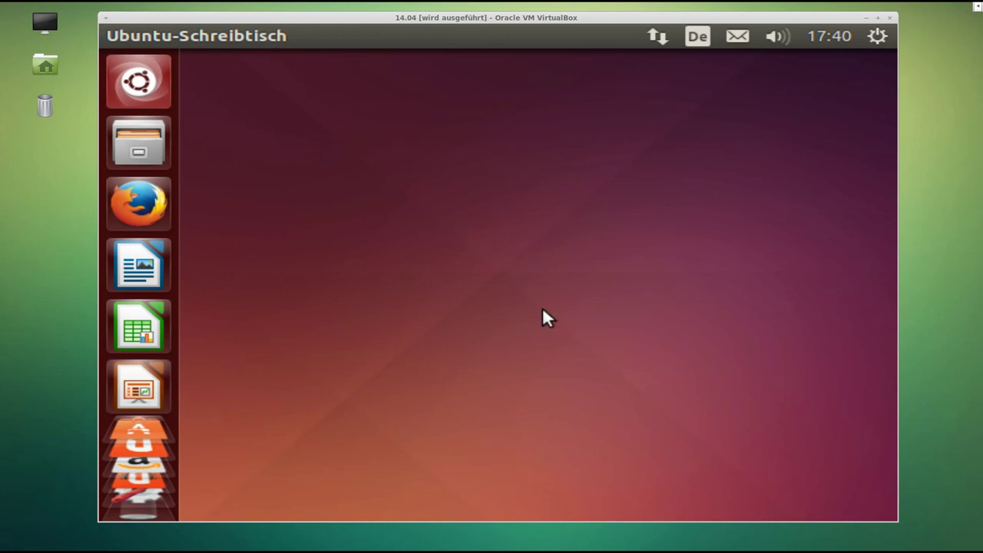
Open the Ubuntu system settings and view the Darstellung settings.
right_click(363, 150)
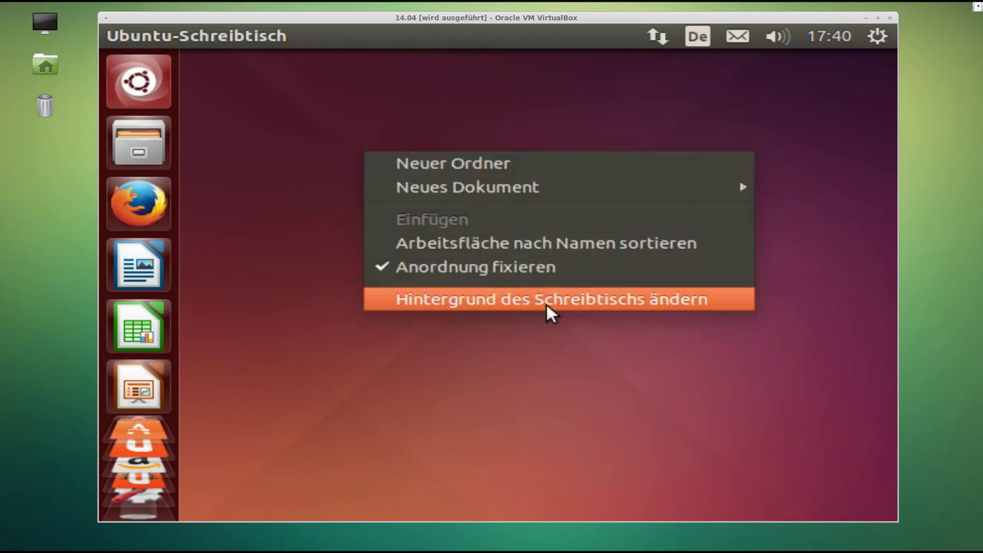
left_click(880, 43)
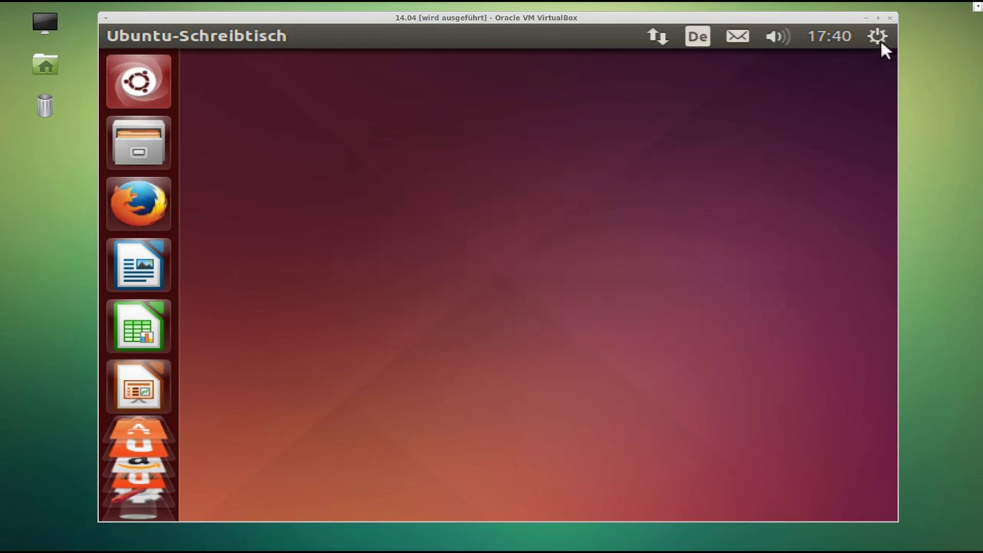
left_click(879, 36)
left_click(695, 118)
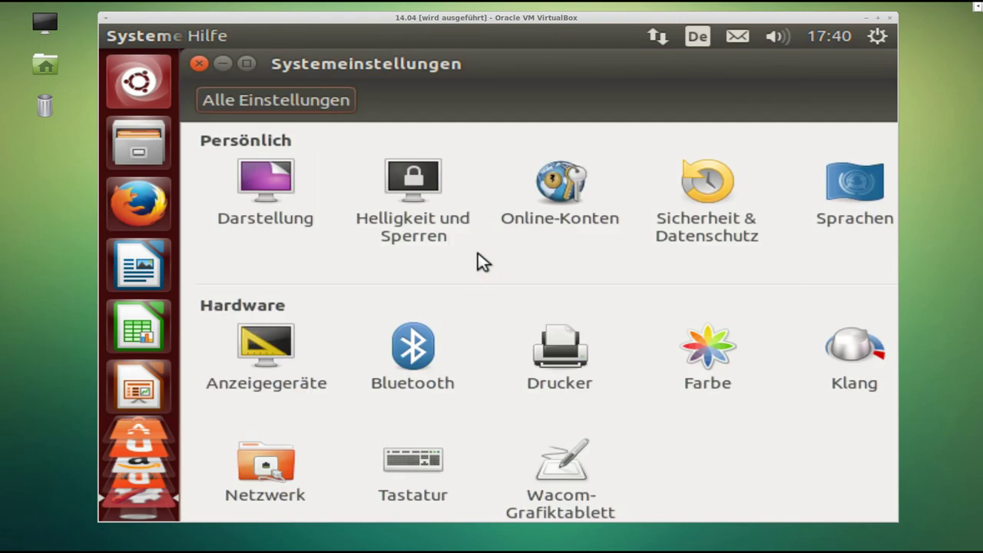
left_click(275, 202)
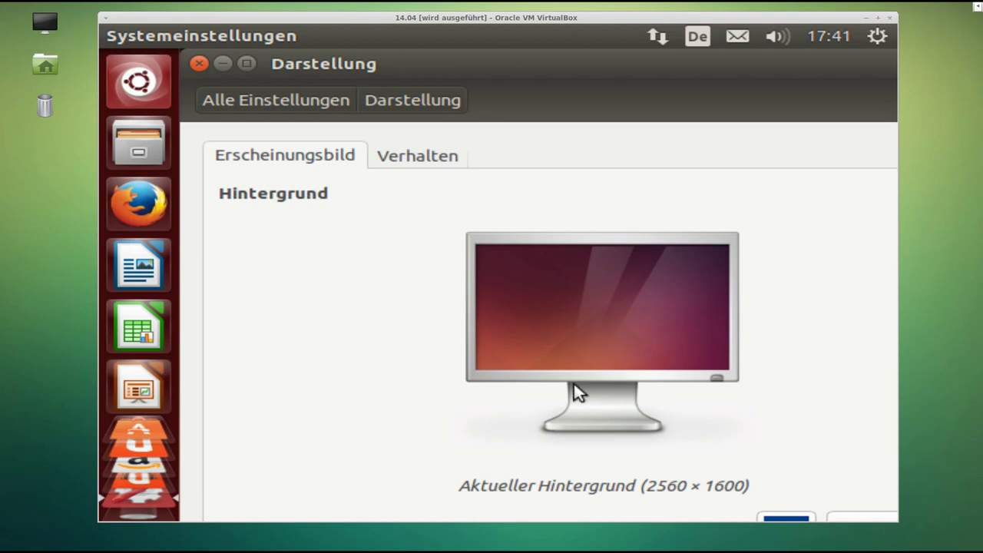
Leave VirtualBox's scaled mode and switch the virtual machine to full-screen mode.
left_click(877, 18)
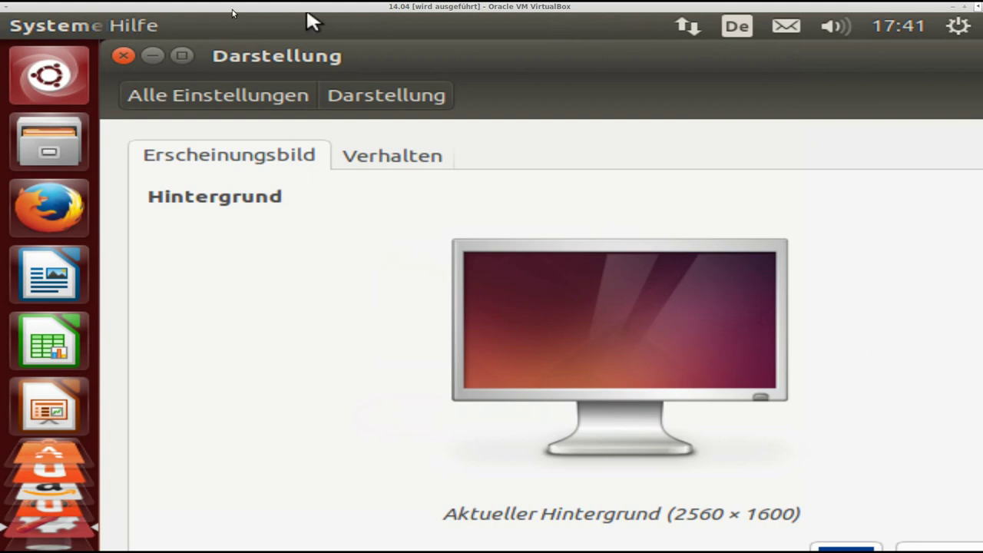
double_click(699, 6)
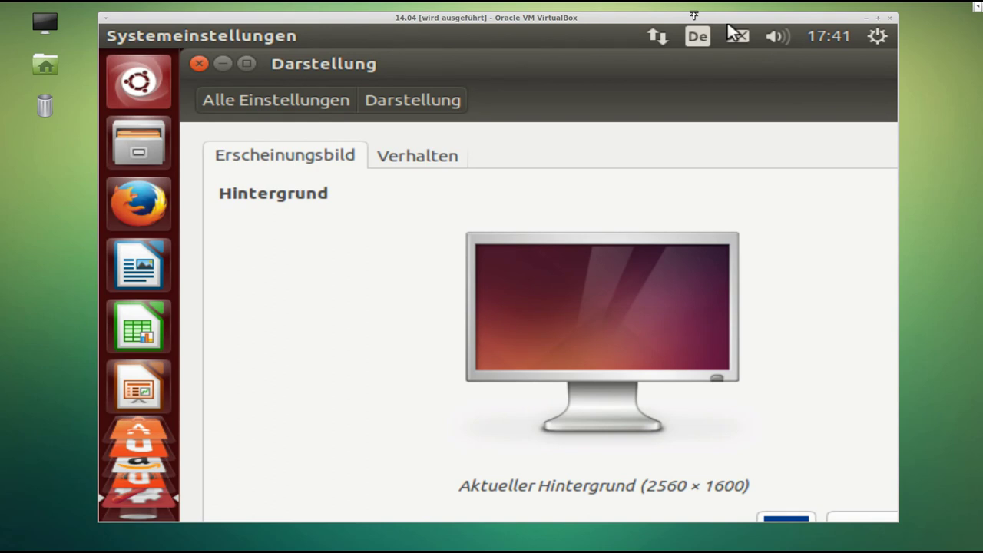
key("ctrl+c")
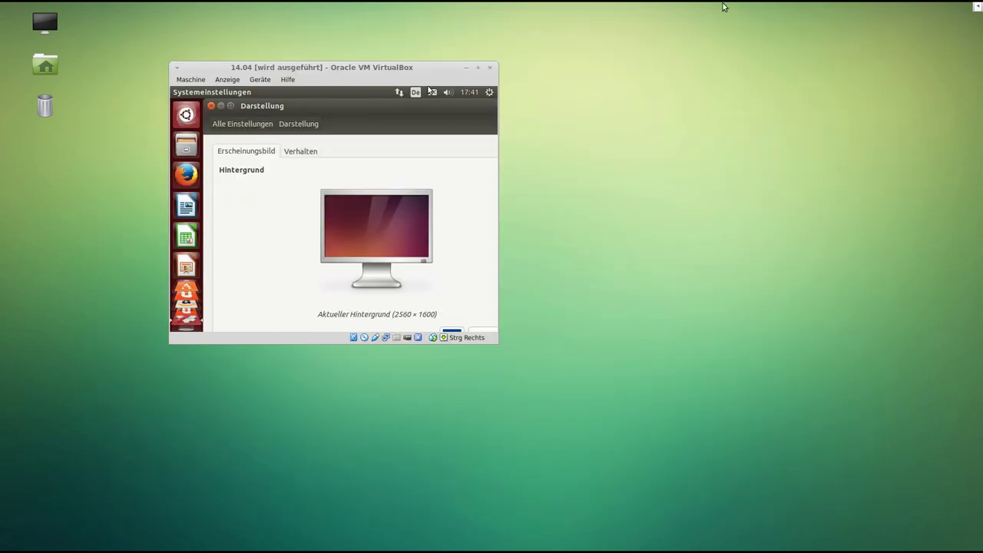
left_click(228, 80)
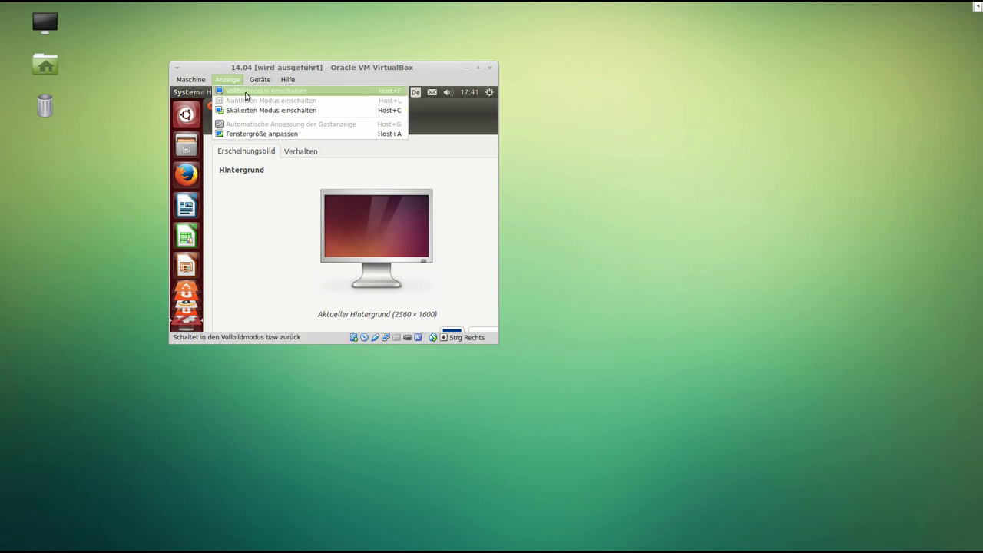
left_click(246, 92)
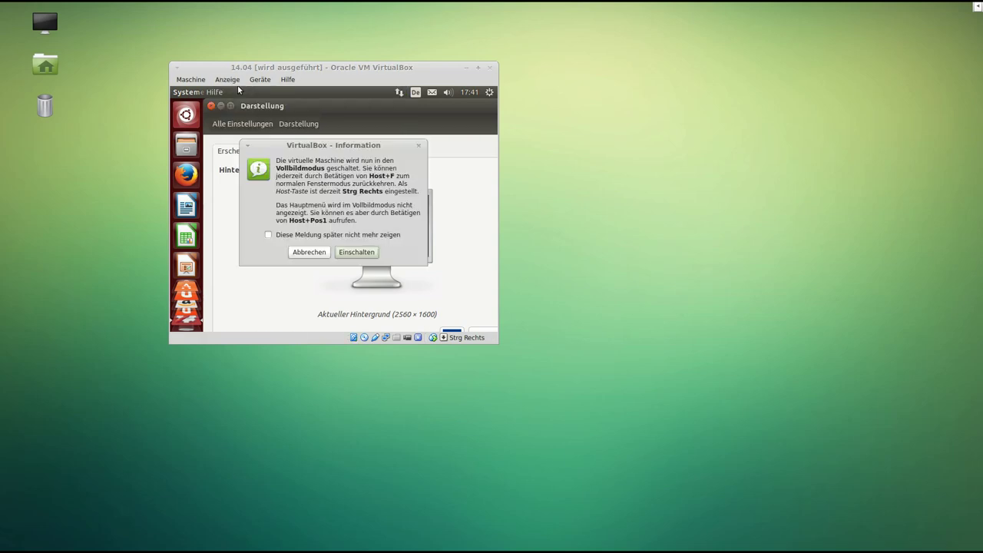
left_click(358, 255)
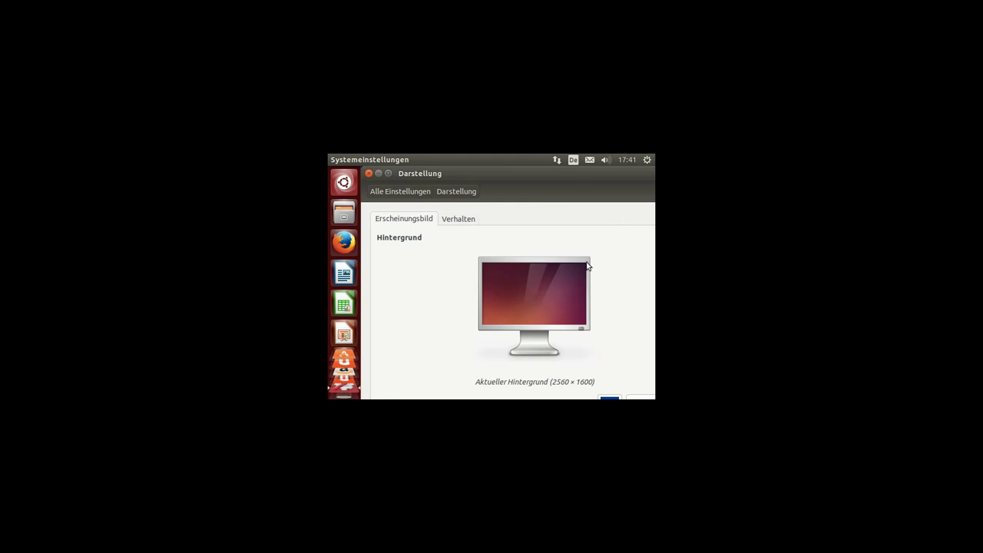
Close the Darstellung settings, reopen the system settings and open Anzeigegeräte.
left_click(369, 173)
left_click(647, 161)
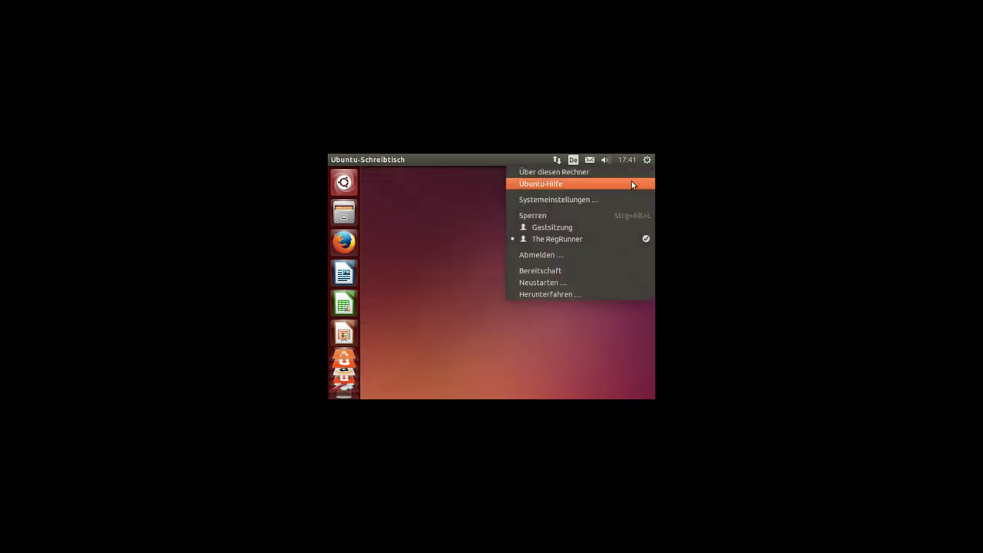
left_click(597, 196)
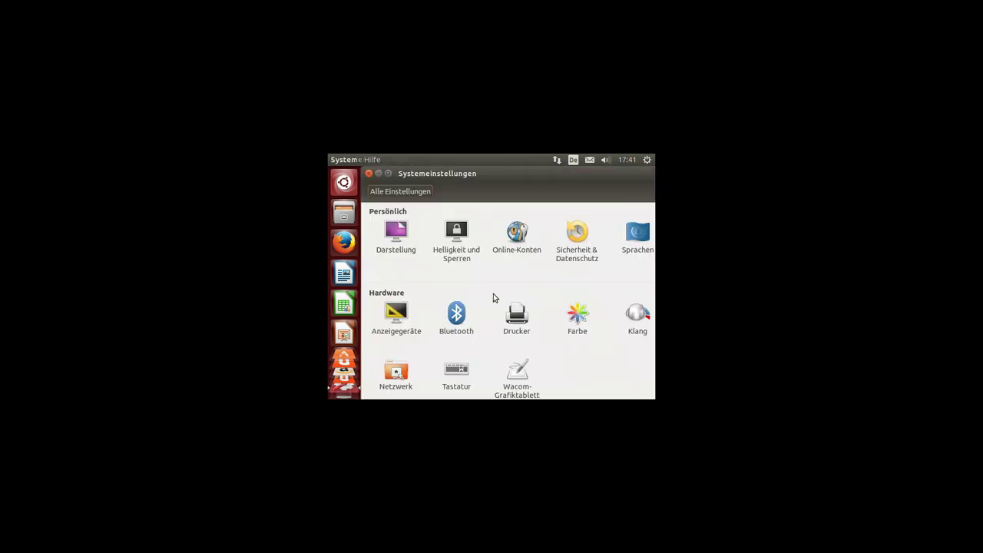
left_click(407, 311)
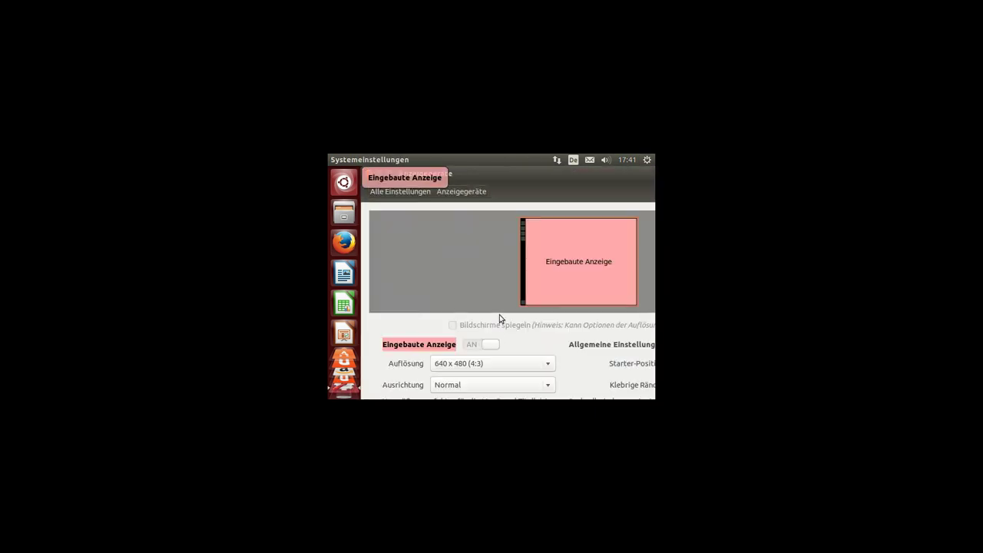
Check which resolutions are offered for the built-in display, and close the display settings.
left_click(544, 363)
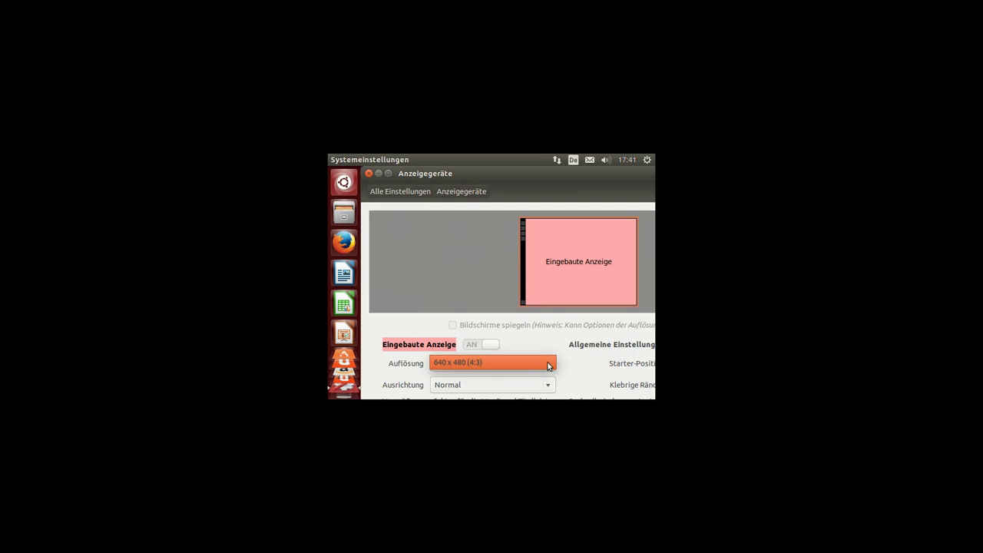
left_click(544, 363)
left_click_drag(512, 197, 545, 197)
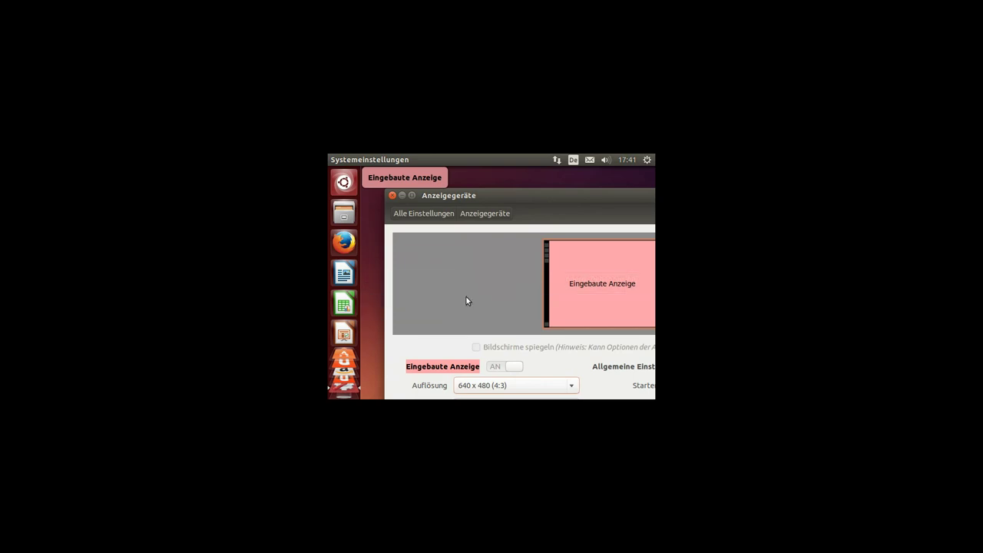
left_click(572, 386)
left_click(471, 190)
left_click_drag(492, 197, 480, 191)
left_click(385, 192)
Shut down the Ubuntu guest system and confirm the shutdown.
left_click(647, 159)
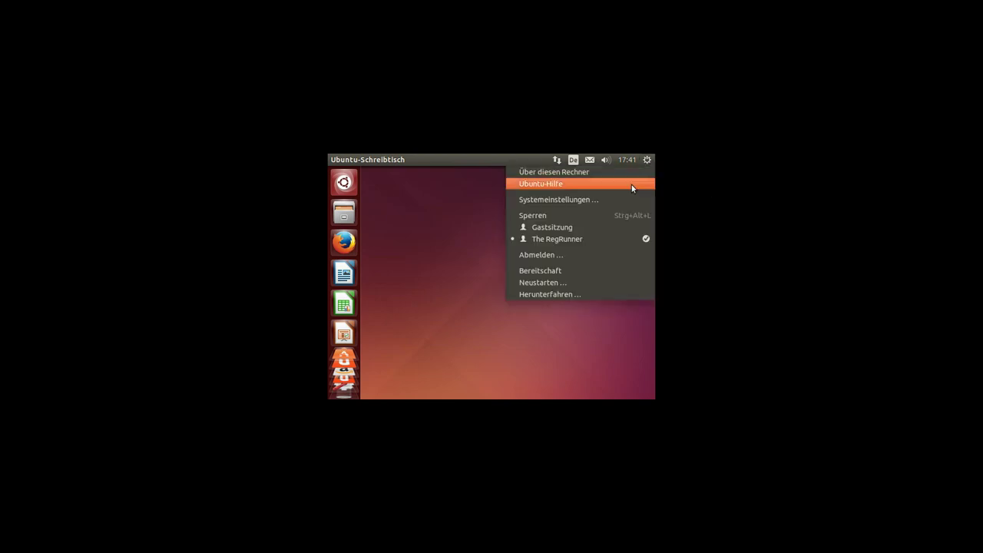
left_click(590, 295)
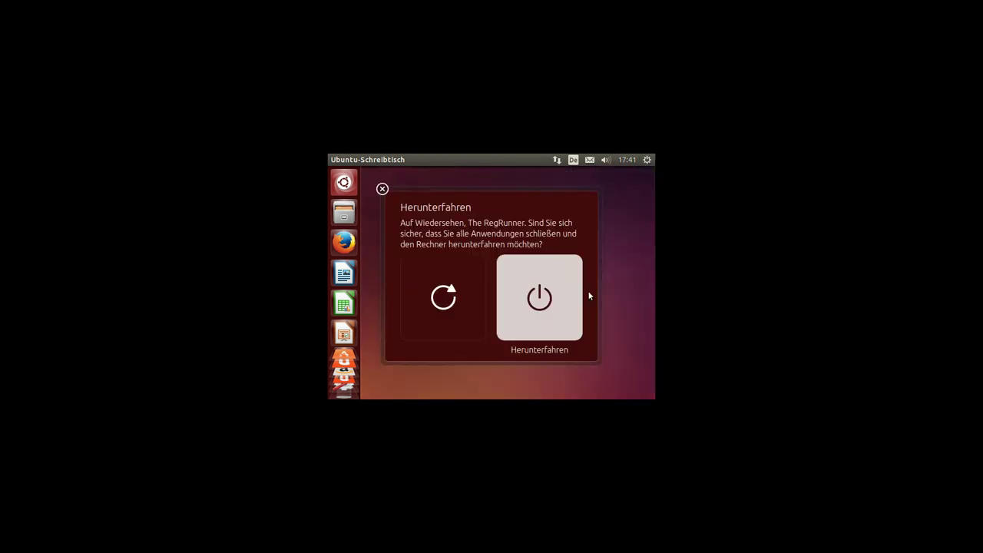
left_click(561, 304)
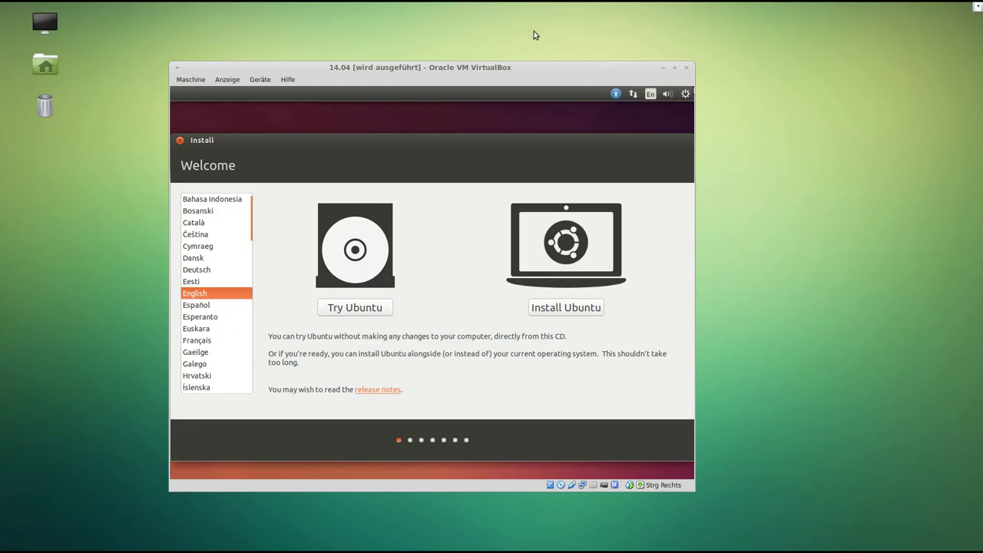
Remove the trusty-desktop-i386.iso medium from the machine's virtual CD/DVD drive, forcing the ejection.
left_click_drag(527, 68, 563, 40)
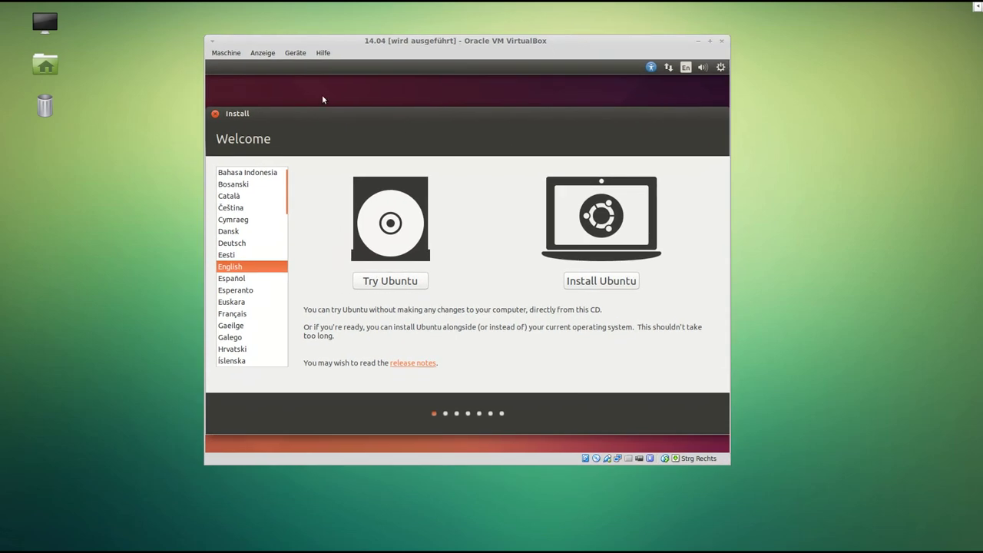
left_click(296, 54)
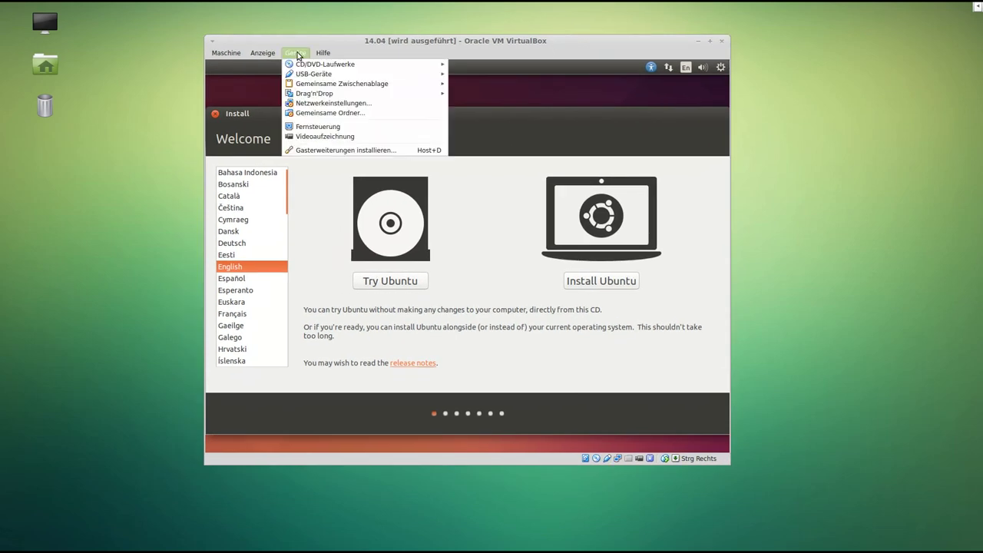
mouse_move(300, 67)
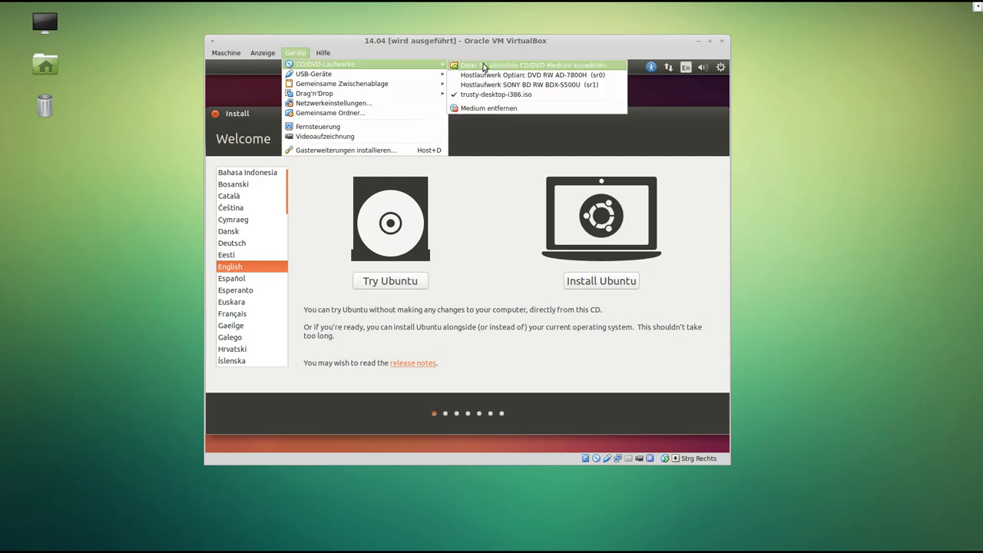
left_click(485, 108)
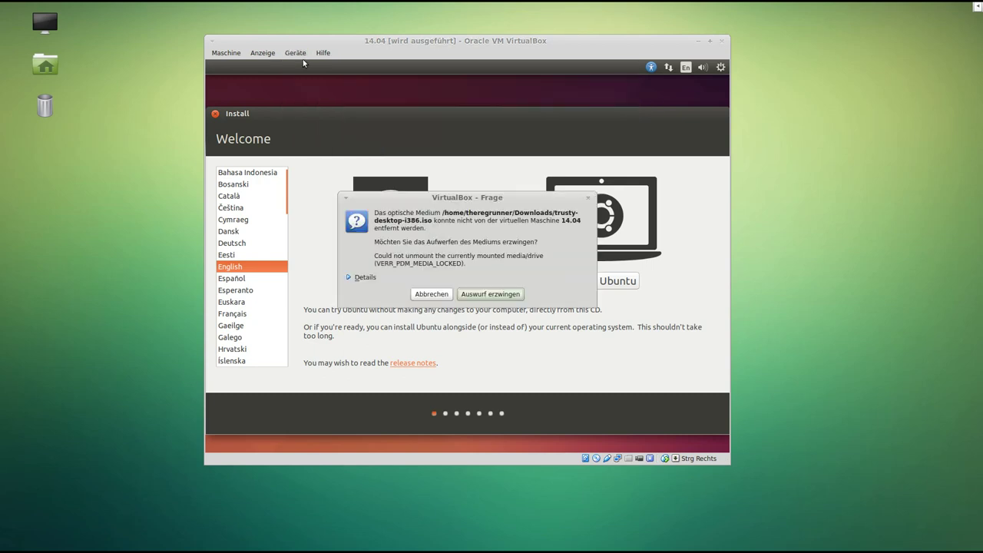
key("Return")
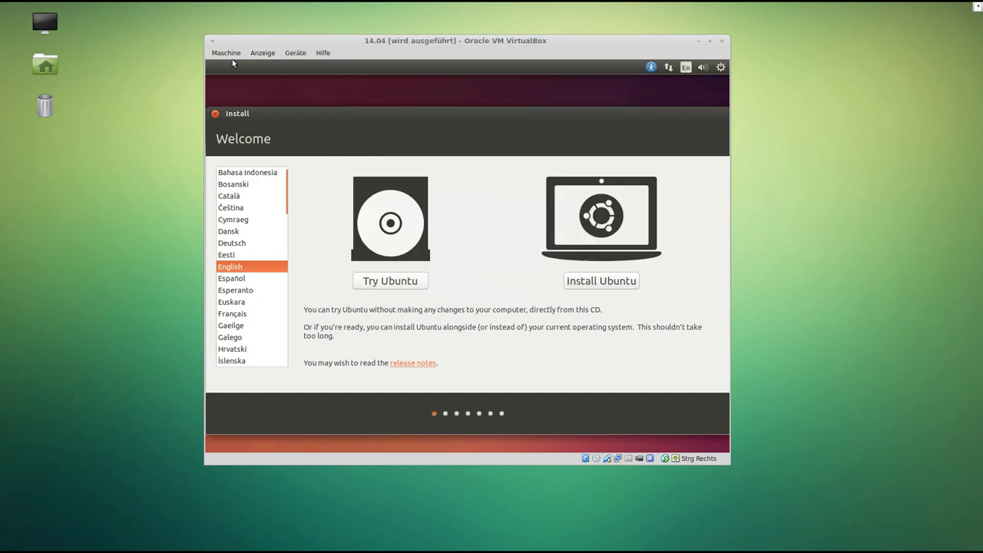
Reset the virtual machine and enlarge and reposition its window, dismissing the mouse-integration notice.
left_click(229, 55)
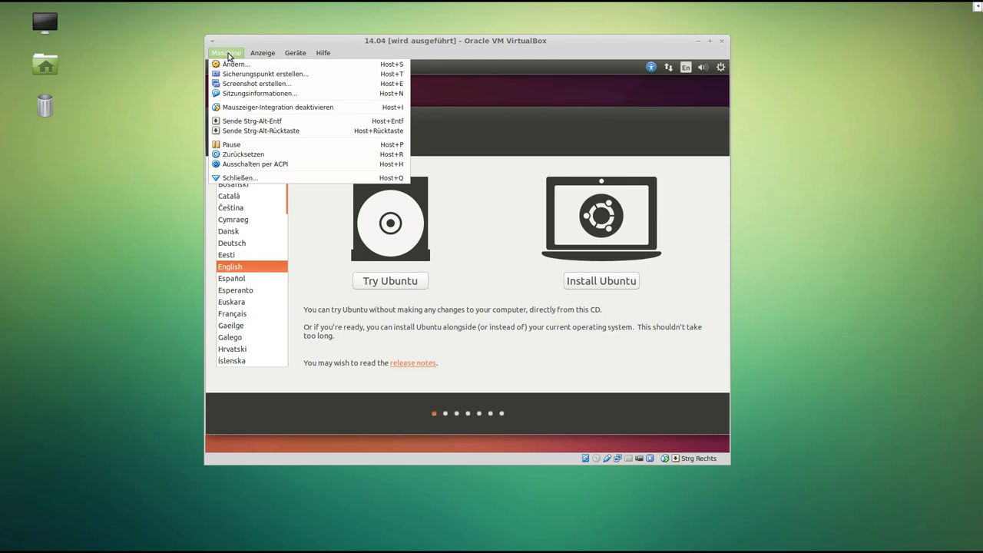
left_click(268, 154)
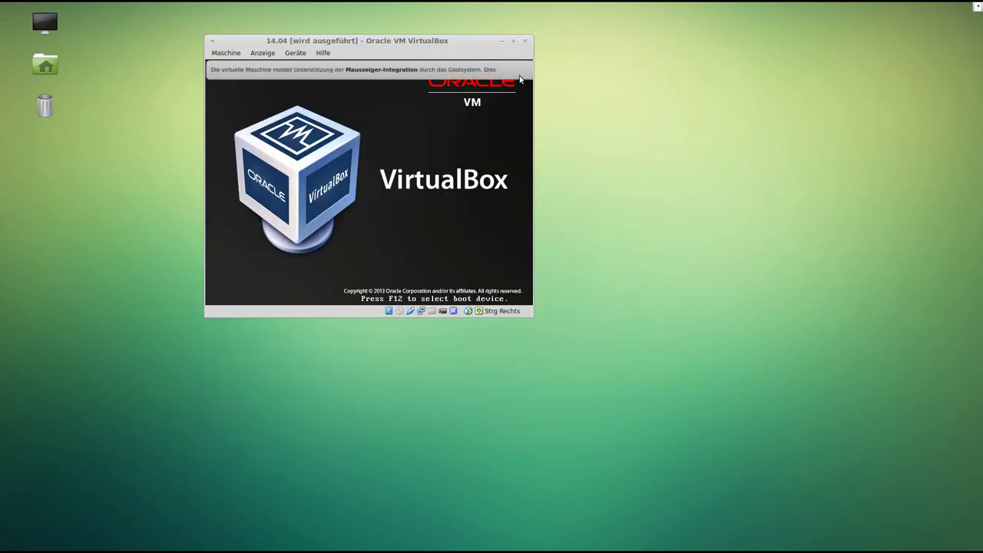
left_click_drag(467, 40, 548, 78)
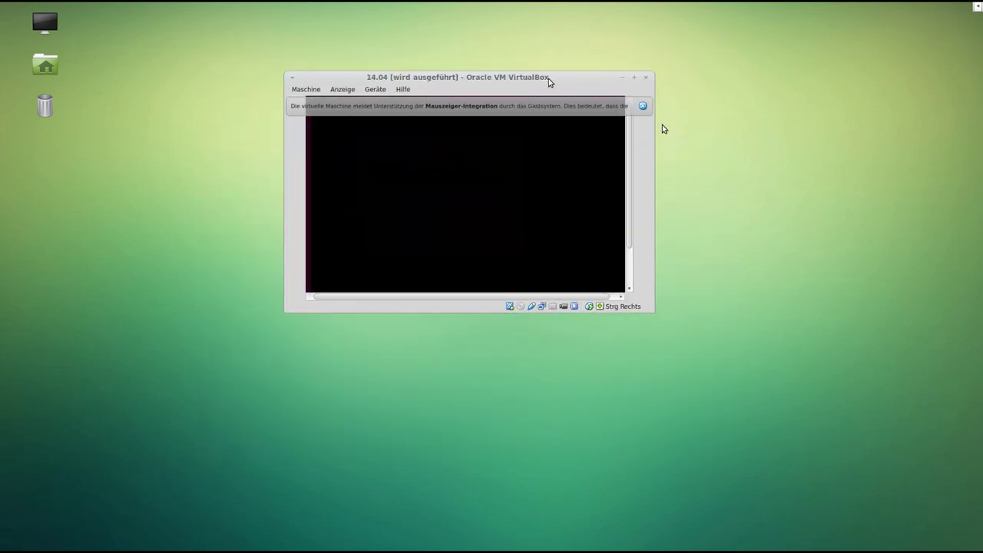
left_click(643, 106)
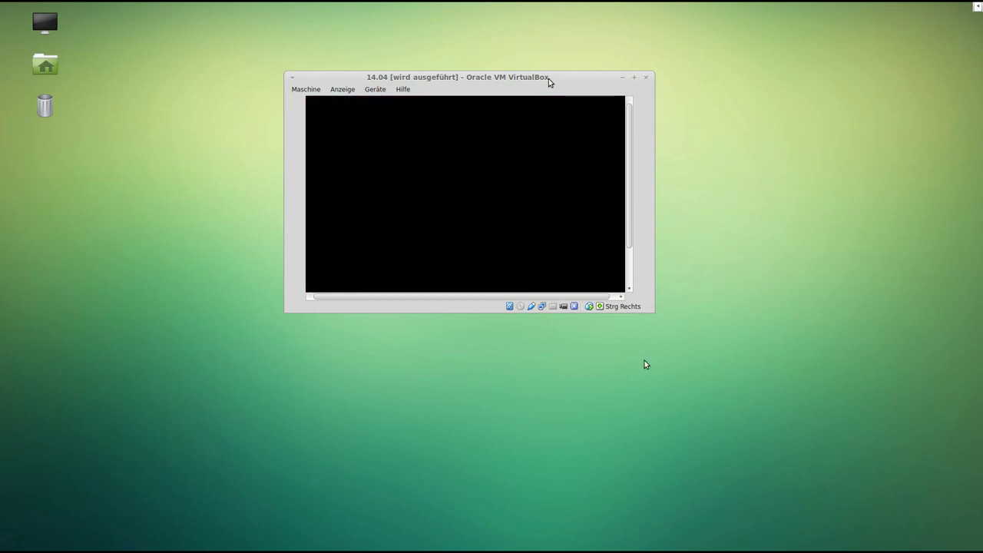
left_click_drag(652, 310, 751, 440)
left_click_drag(379, 44, 407, 51)
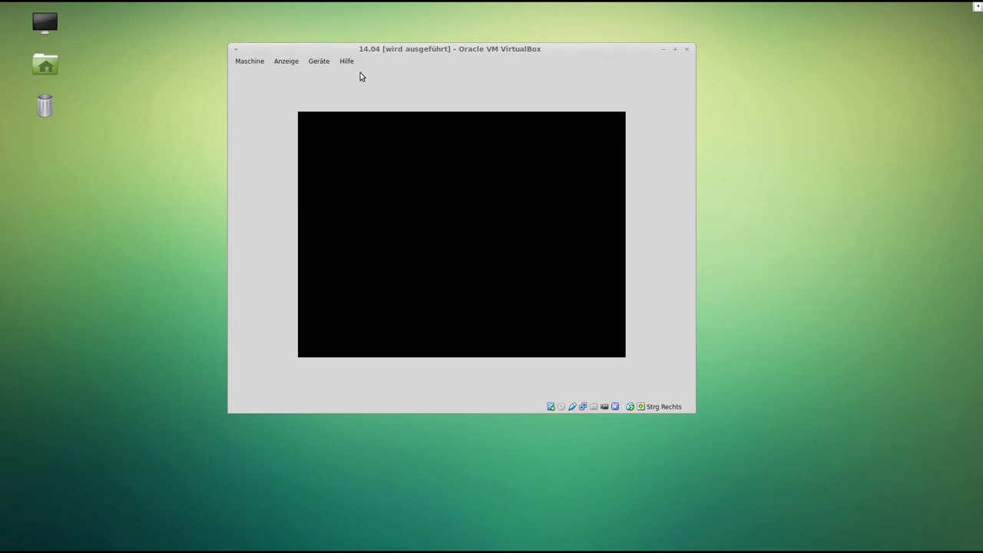
Dismiss the mouse-integration notice and insert the VirtualBox Guest Additions medium into the running Ubuntu guest.
left_click(314, 63)
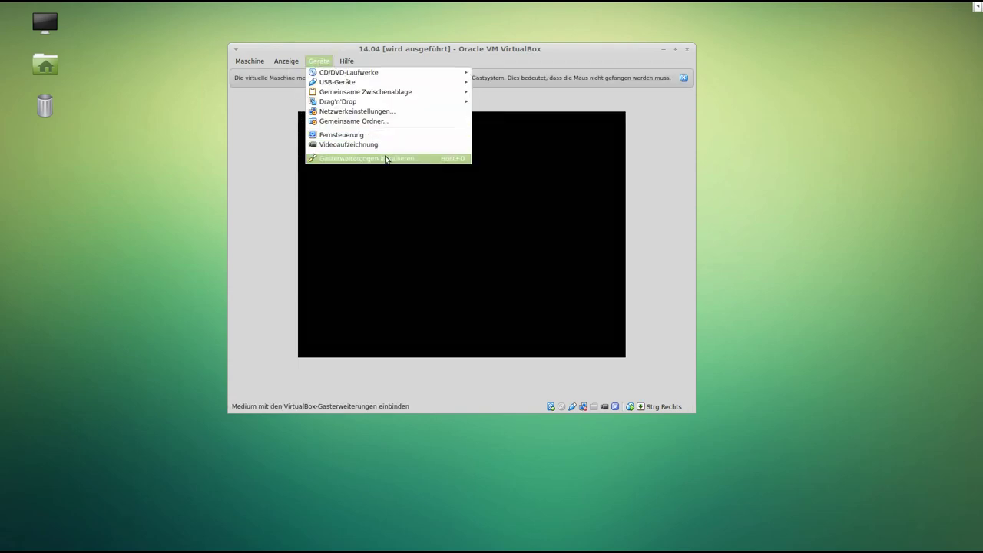
left_click(478, 52)
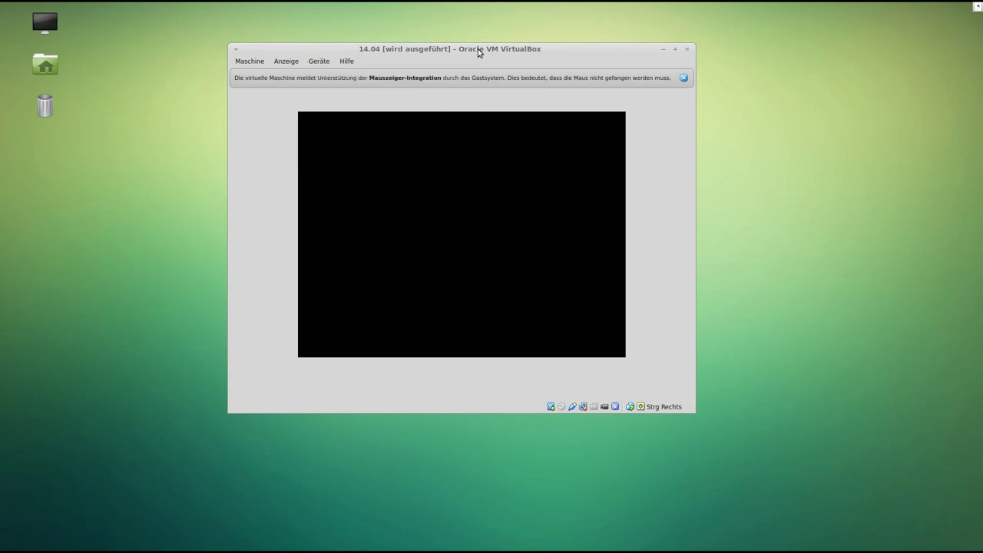
left_click(684, 78)
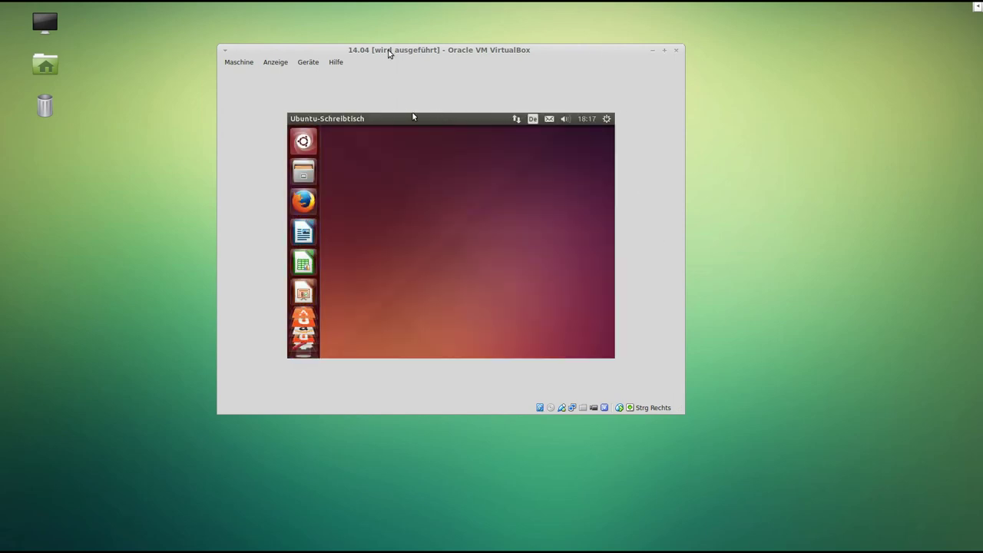
left_click(311, 63)
left_click(357, 159)
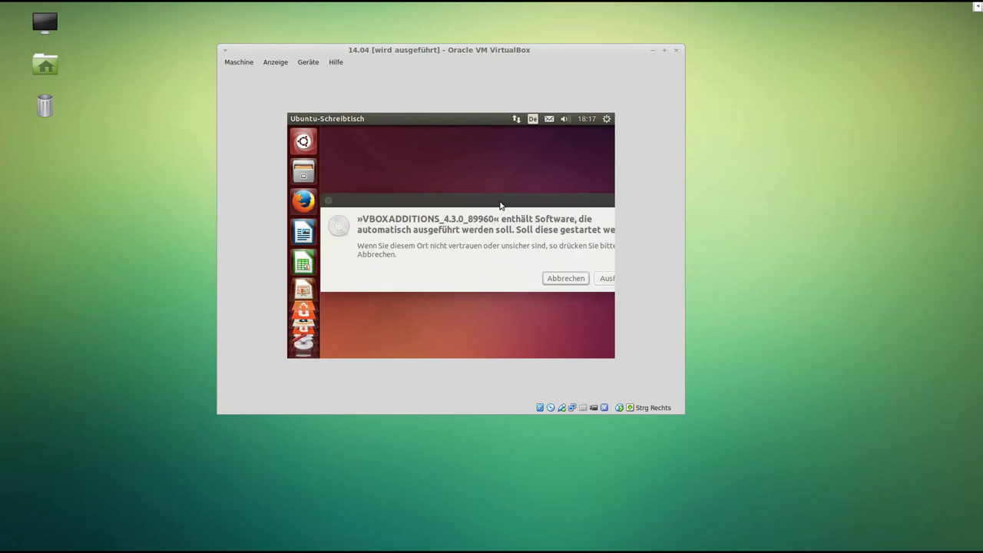
Run the software on the VBOXADDITIONS_4.3.0_89960 medium and authorise the installation with the account password.
left_click_drag(500, 205, 425, 168)
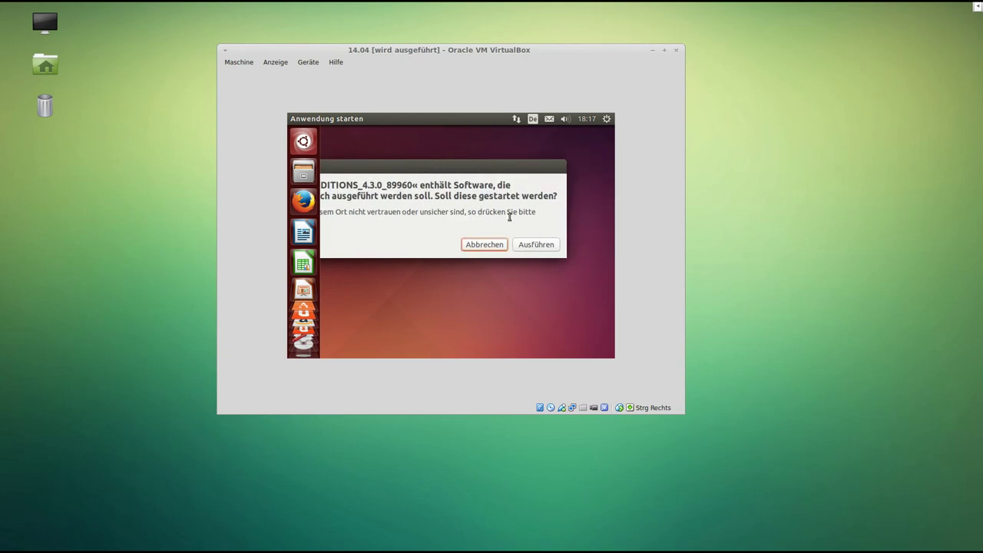
left_click(544, 246)
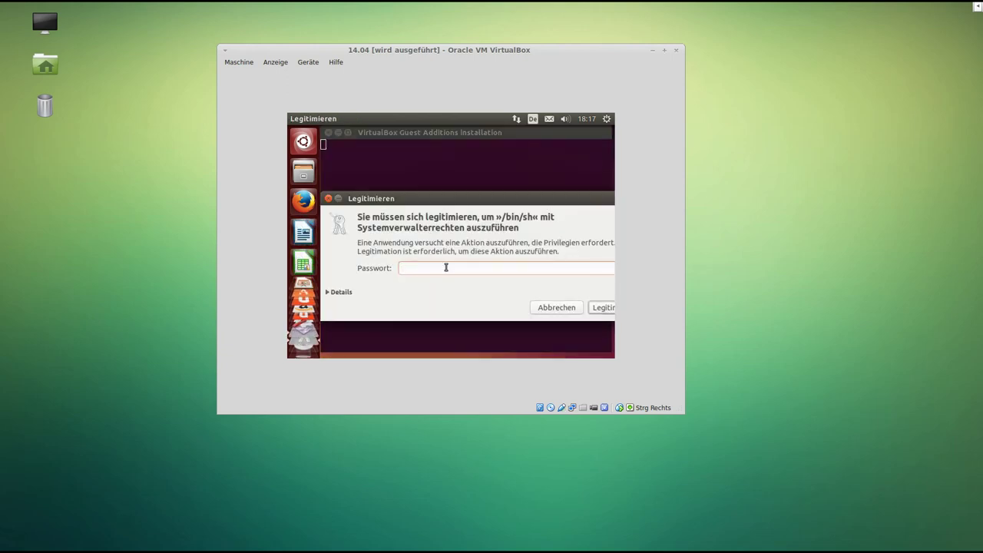
type("****")
key("Return")
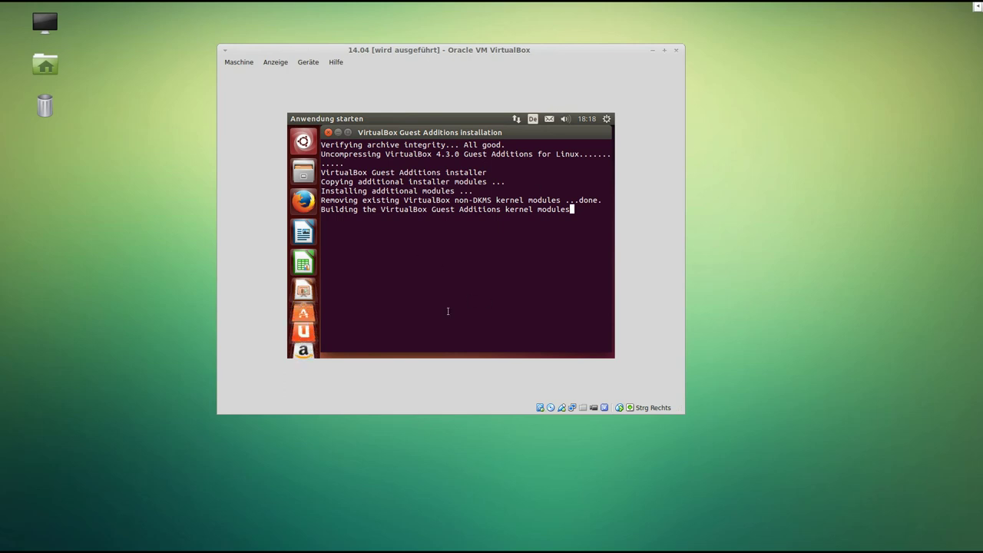
Enlarge the virtual machine window and reposition it on the host desktop while the Guest Additions install.
left_click_drag(684, 418, 750, 489)
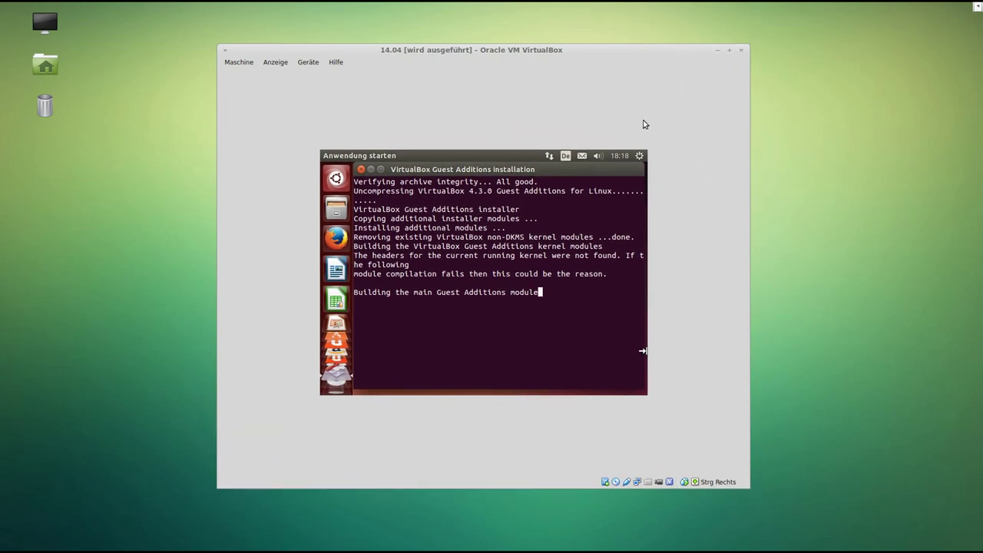
left_click_drag(552, 51, 535, 42)
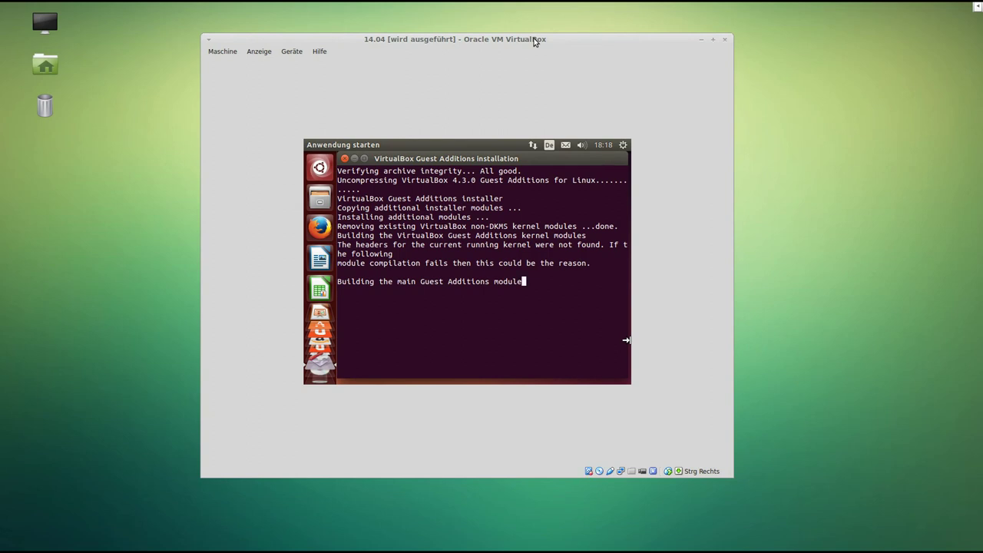
left_click_drag(476, 170, 626, 162)
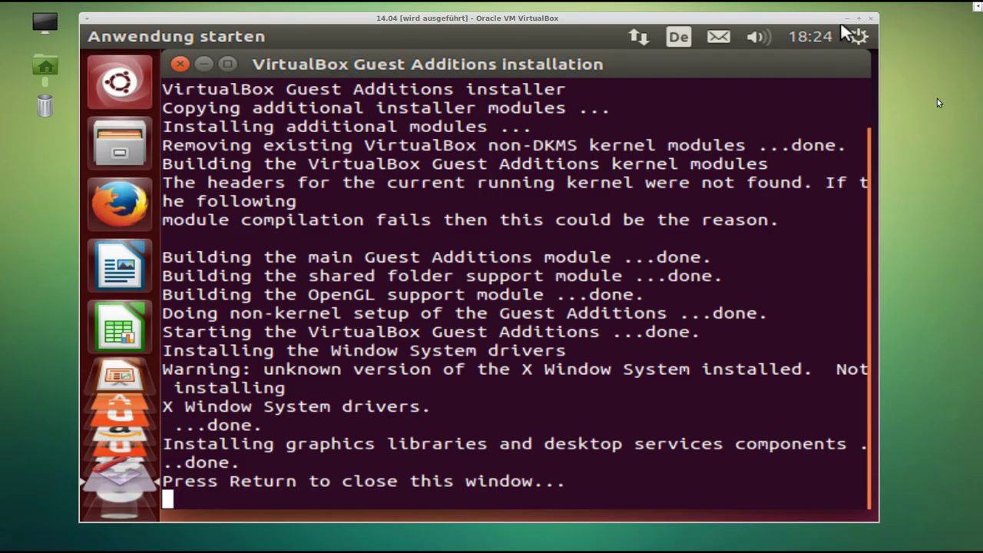
Close the finished Guest Additions installation terminal and switch the virtual machine out of scaled mode.
left_click(476, 72)
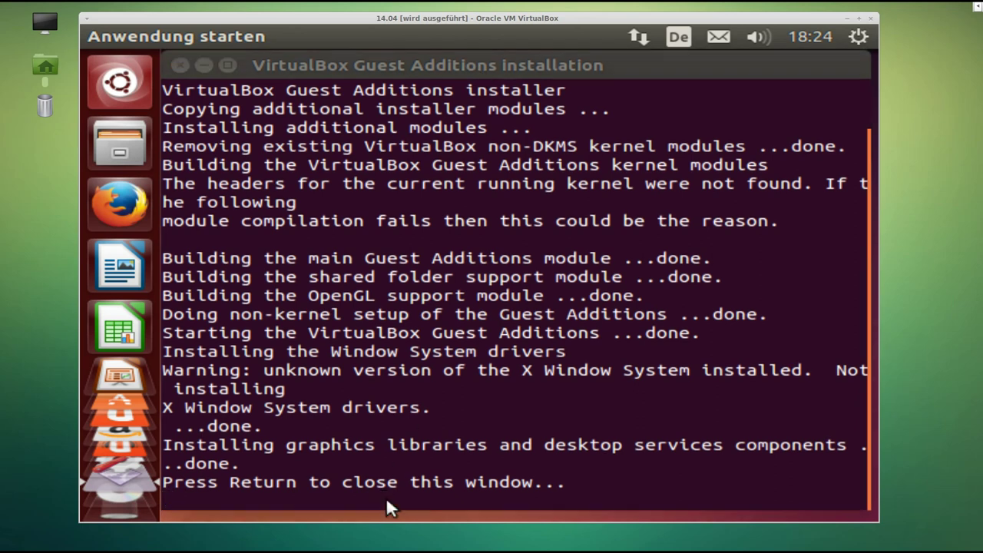
key("Return")
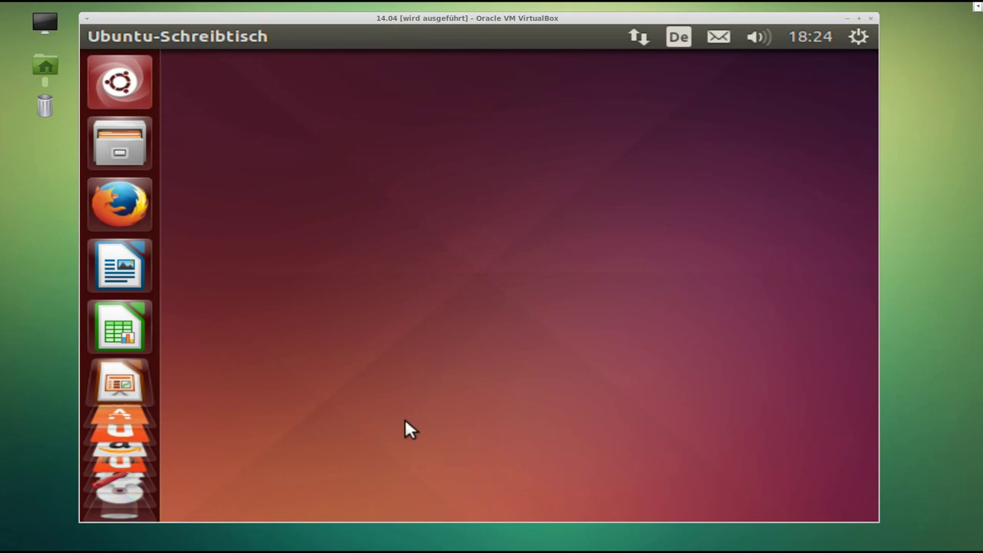
key("Control_R+c")
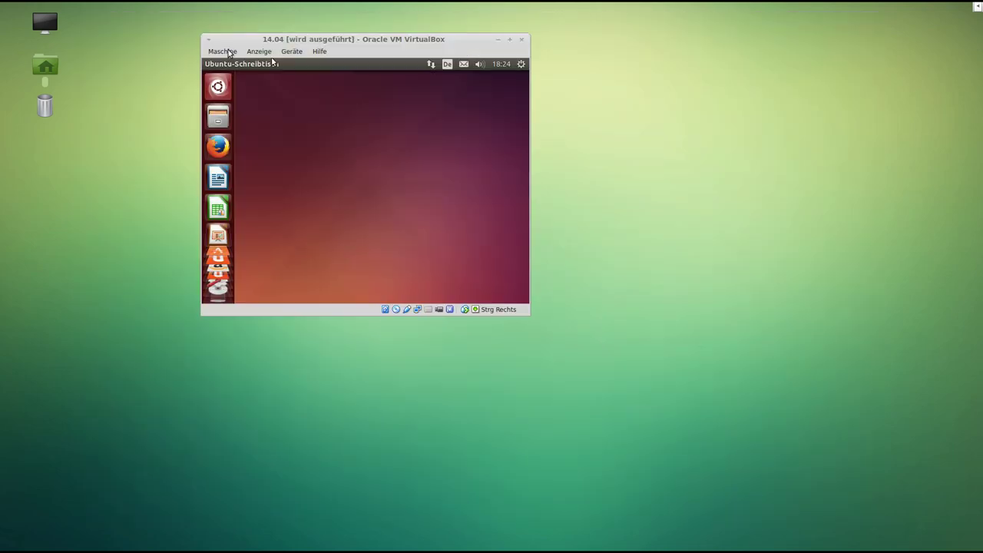
Restart the Ubuntu guest system and dismiss the mouse-integration notice after it boots.
left_click(520, 64)
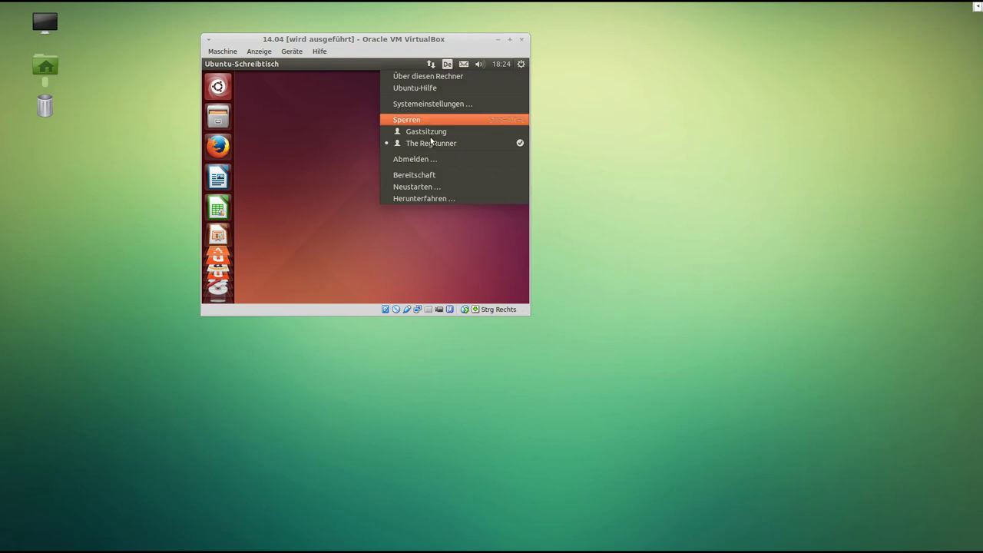
left_click(428, 186)
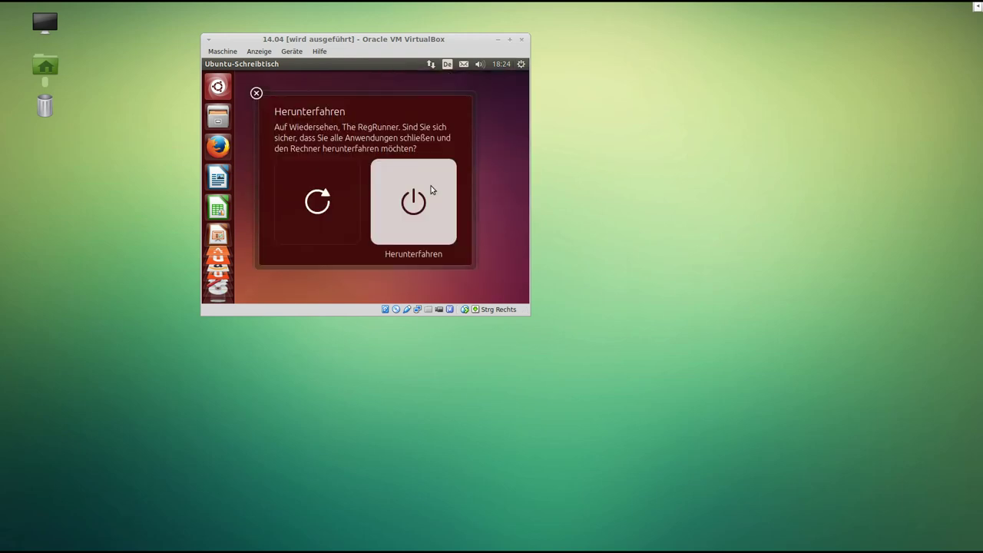
left_click(317, 199)
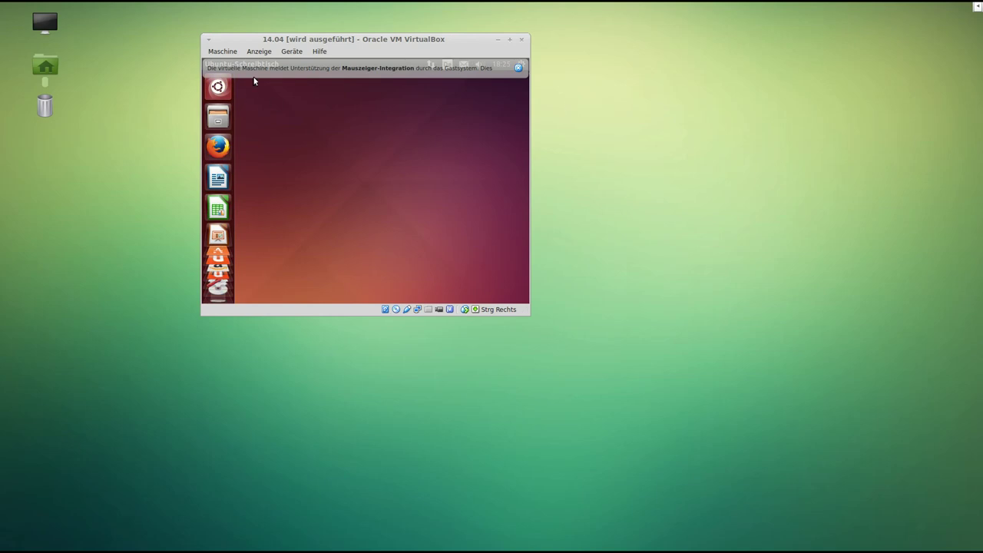
left_click(520, 69)
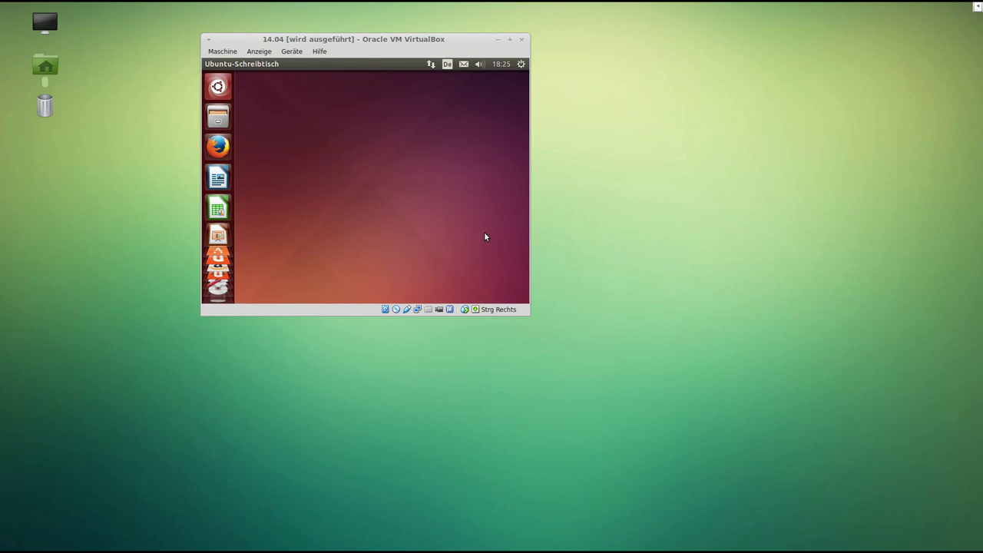
Enlarge the machine window, check the resolutions offered for the built-in display in Ubuntu's display settings, and close the settings.
left_click_drag(523, 309, 613, 409)
left_click(563, 110)
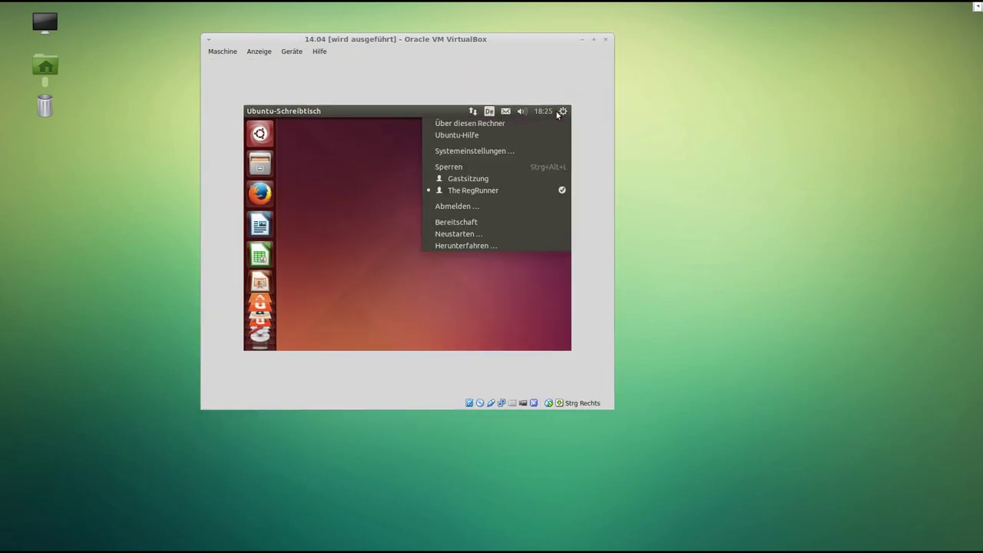
left_click(512, 152)
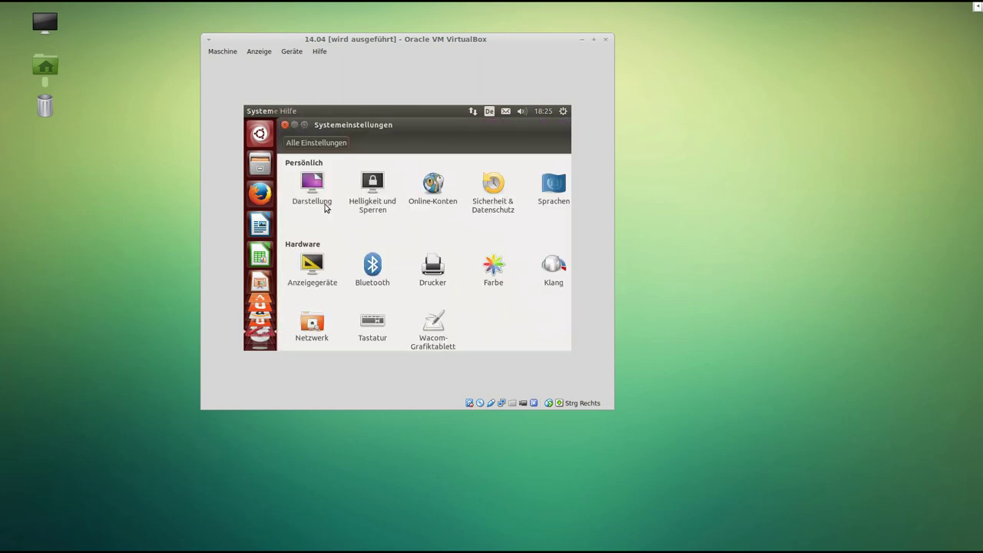
left_click(312, 270)
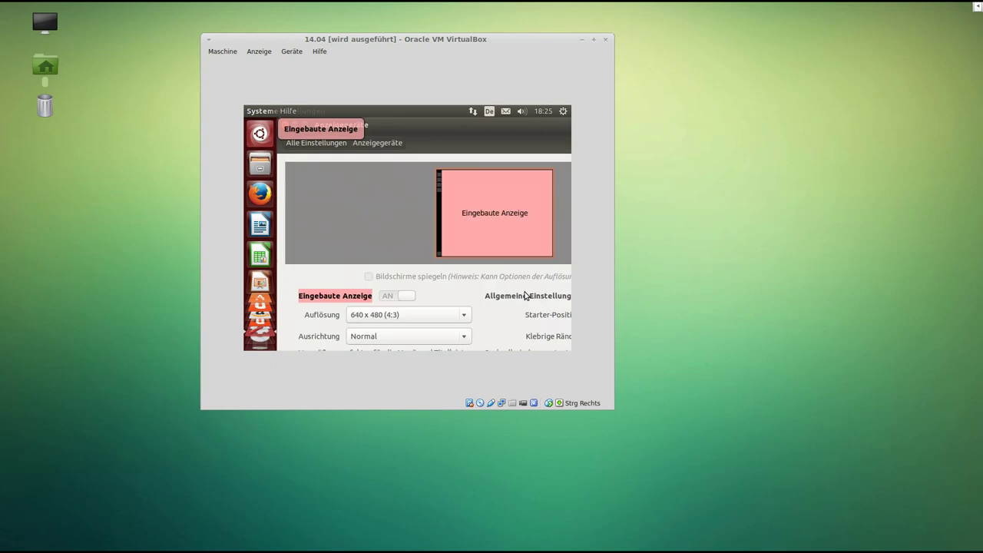
left_click(467, 315)
left_click(394, 314)
left_click(405, 316)
left_click(412, 319)
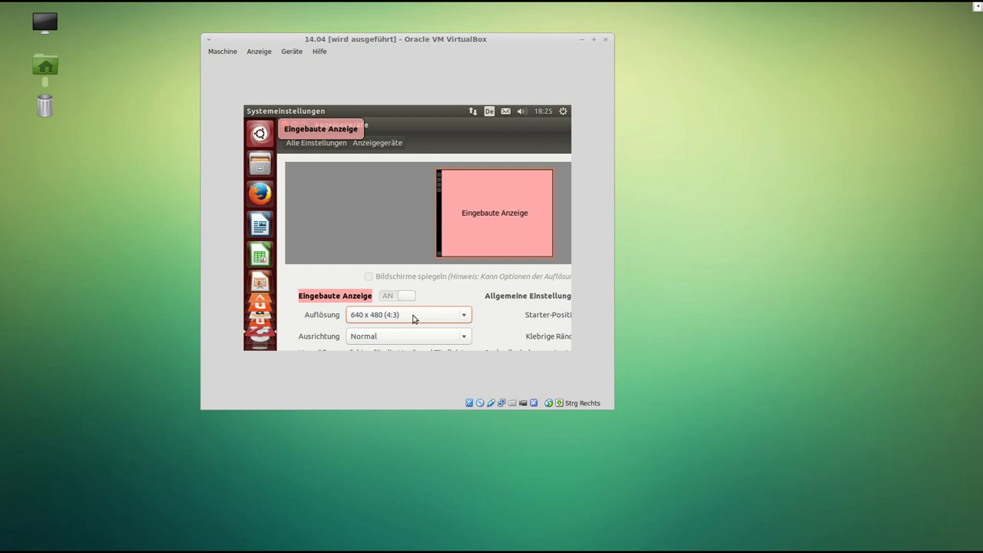
left_click_drag(446, 130, 486, 187)
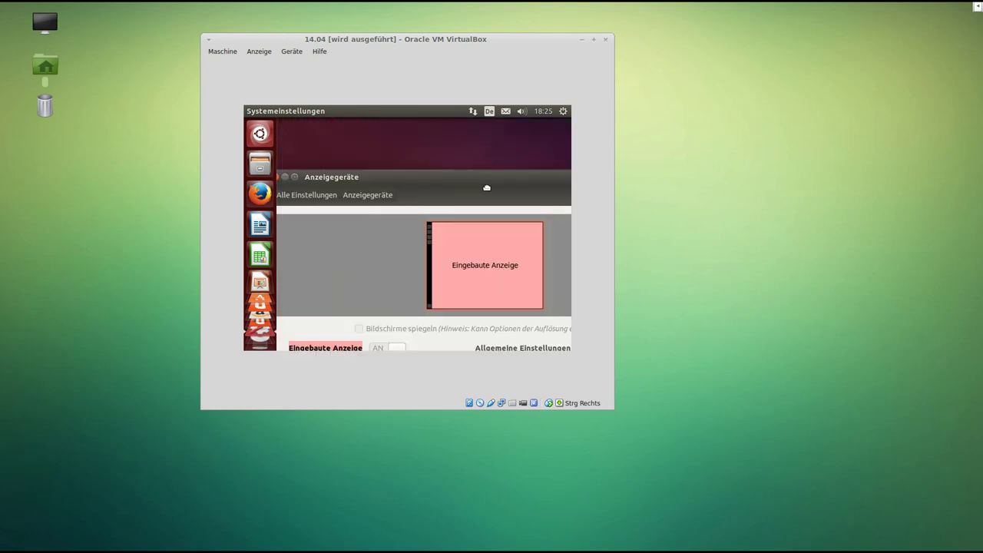
left_click_drag(286, 178, 383, 182)
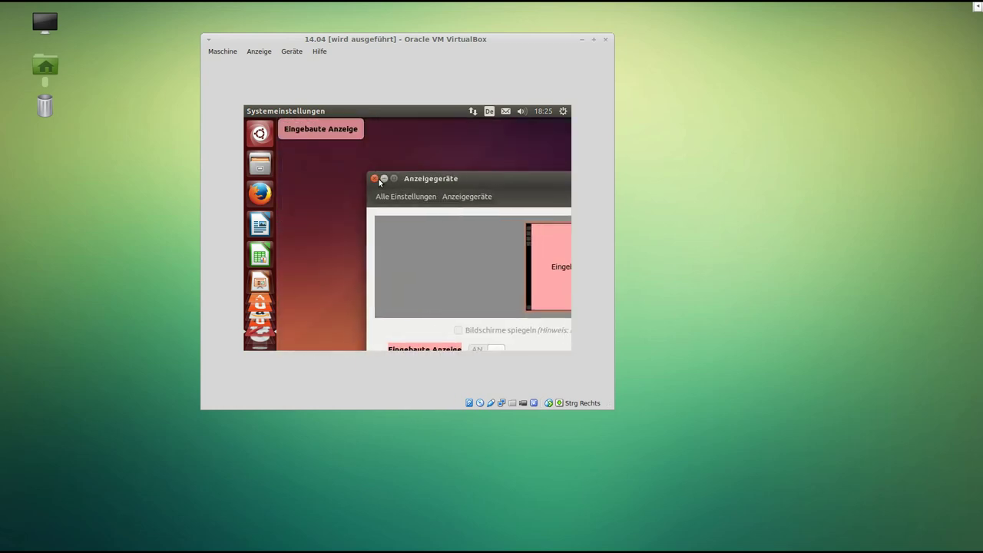
left_click(375, 177)
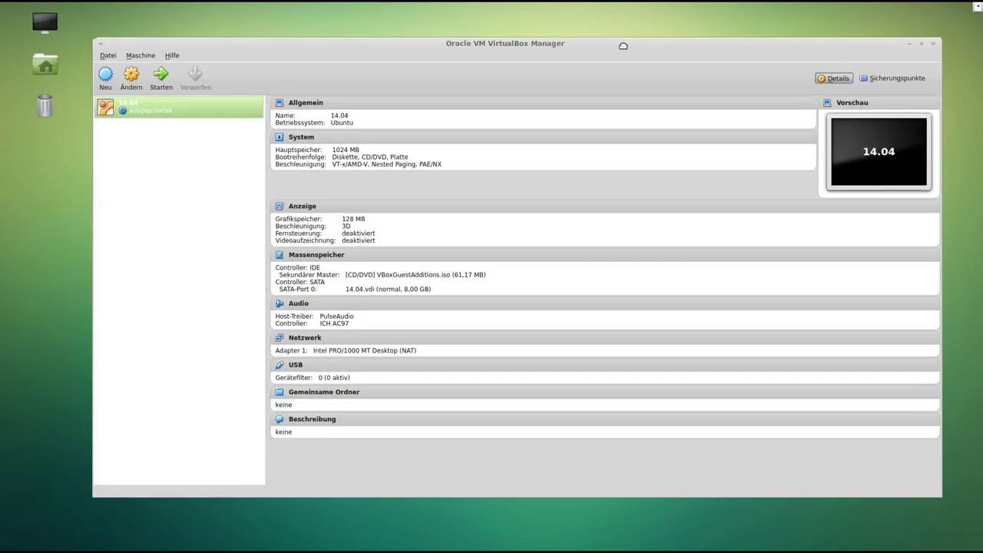
Reposition the VirtualBox Manager window, check for a VirtualBox update, and acknowledge the result.
left_click_drag(623, 46, 625, 36)
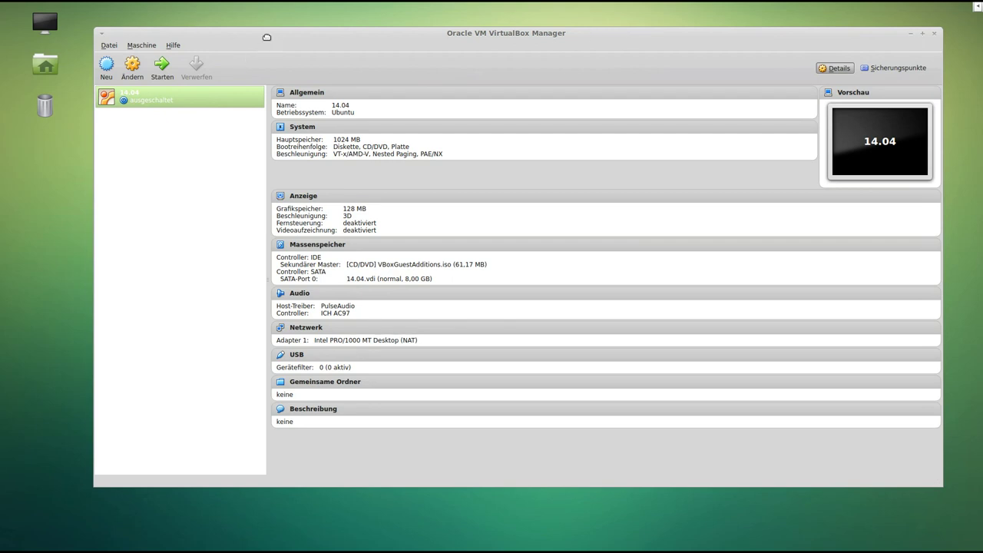
left_click_drag(262, 46, 258, 49)
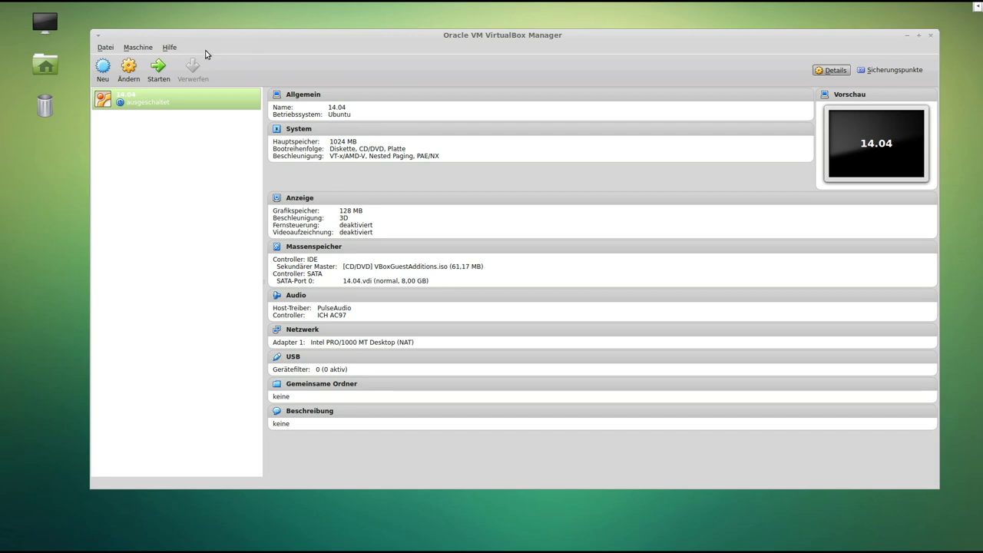
left_click(170, 48)
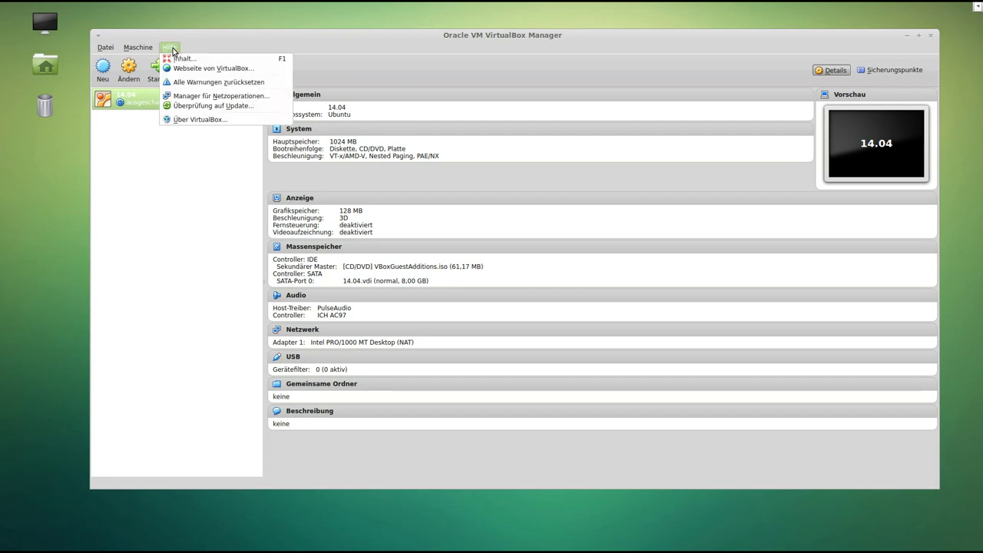
left_click(211, 108)
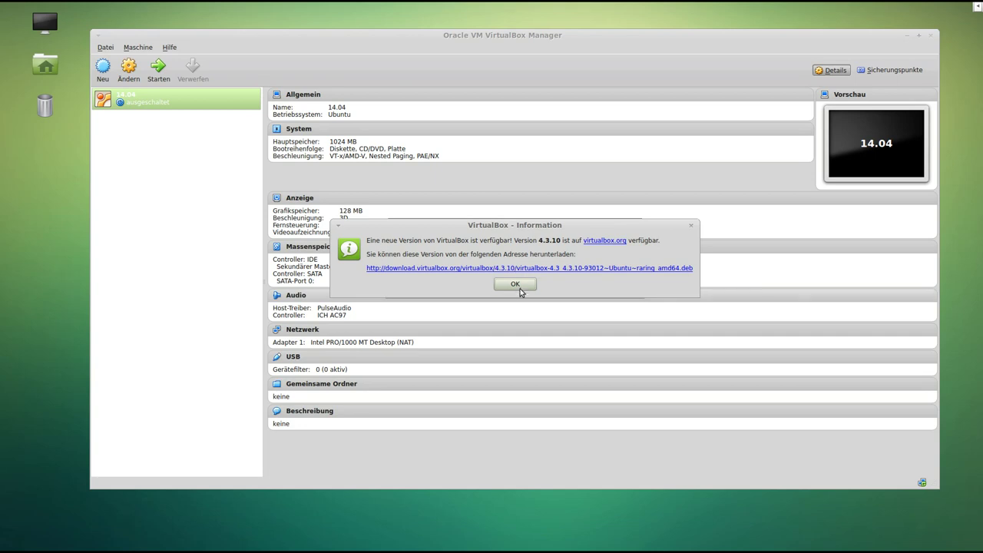
left_click(520, 284)
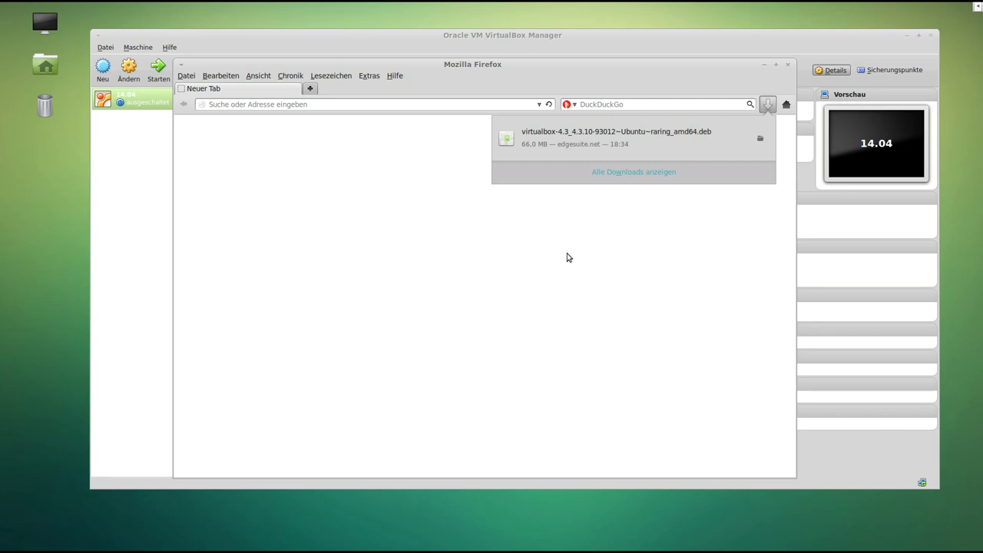
Install the downloaded virtualbox-4.3 package (4.3.10) on the host, entering the administrator password, and close the package installer.
left_click_drag(165, 9, 512, 147)
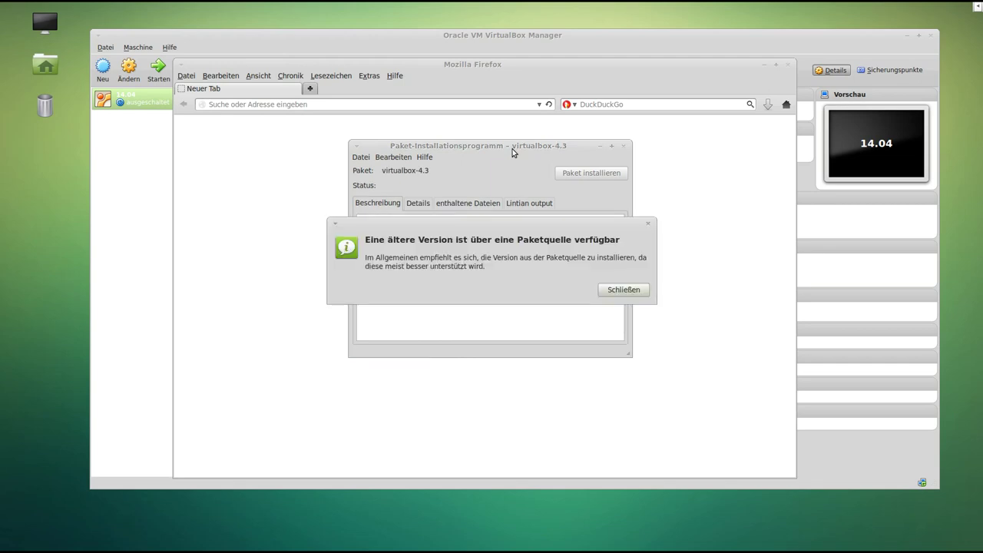
left_click(624, 289)
left_click_drag(492, 146, 472, 152)
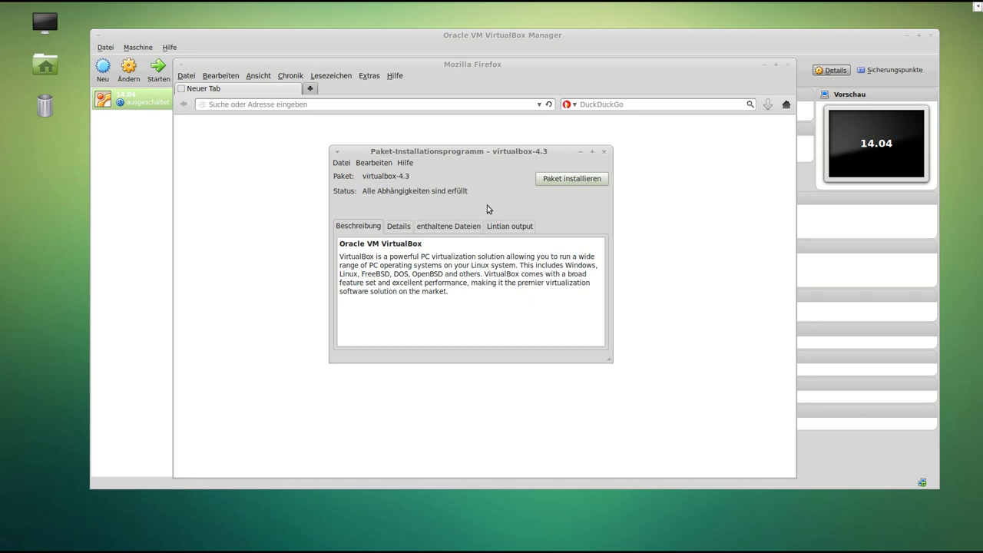
left_click(563, 180)
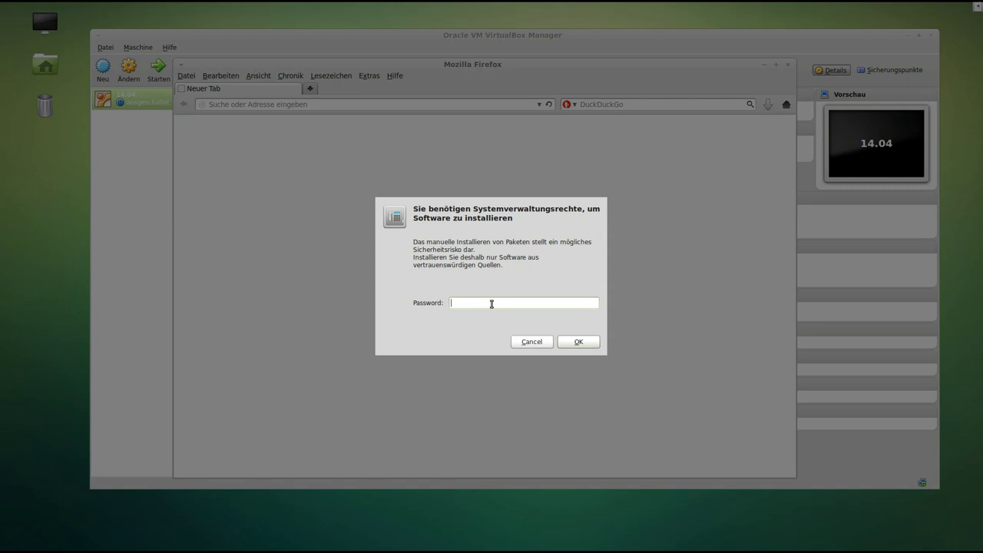
type("•")
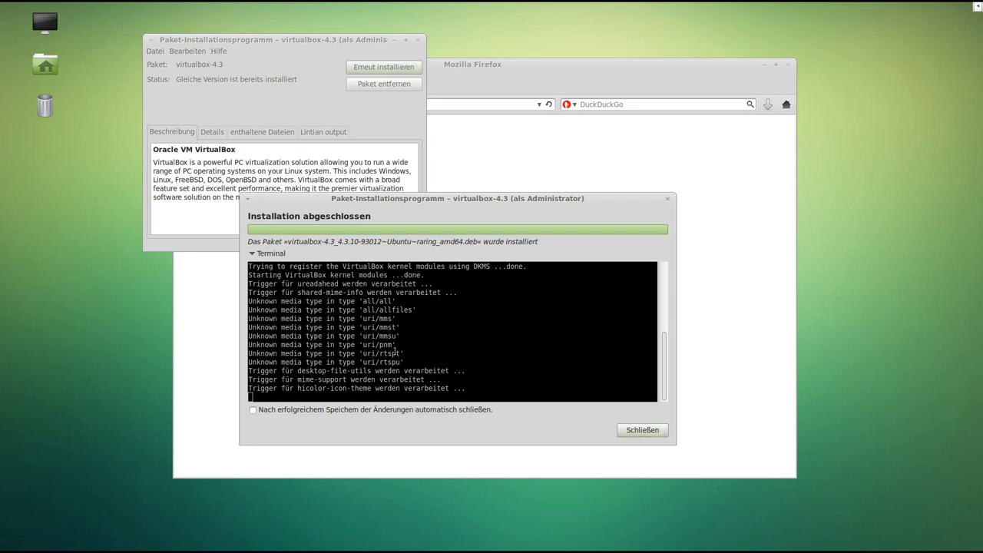
left_click(654, 433)
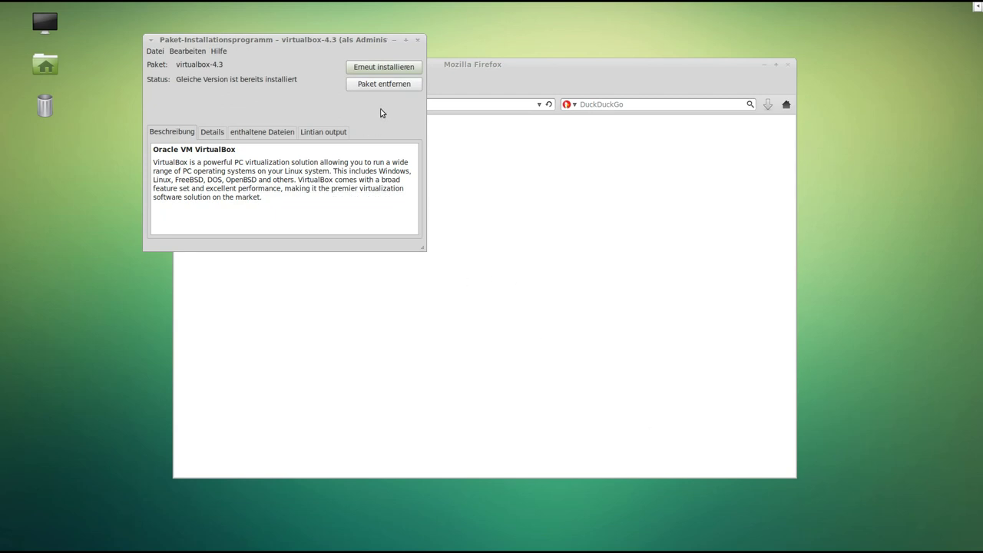
left_click(417, 39)
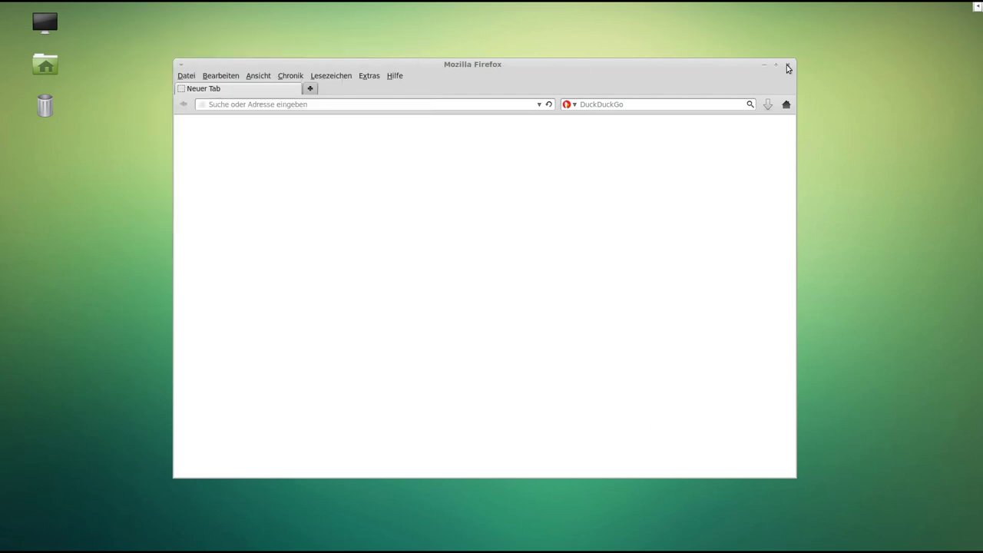
Close the browser window, check the VirtualBox version information from the running machine's window, and close the information window.
left_click(787, 68)
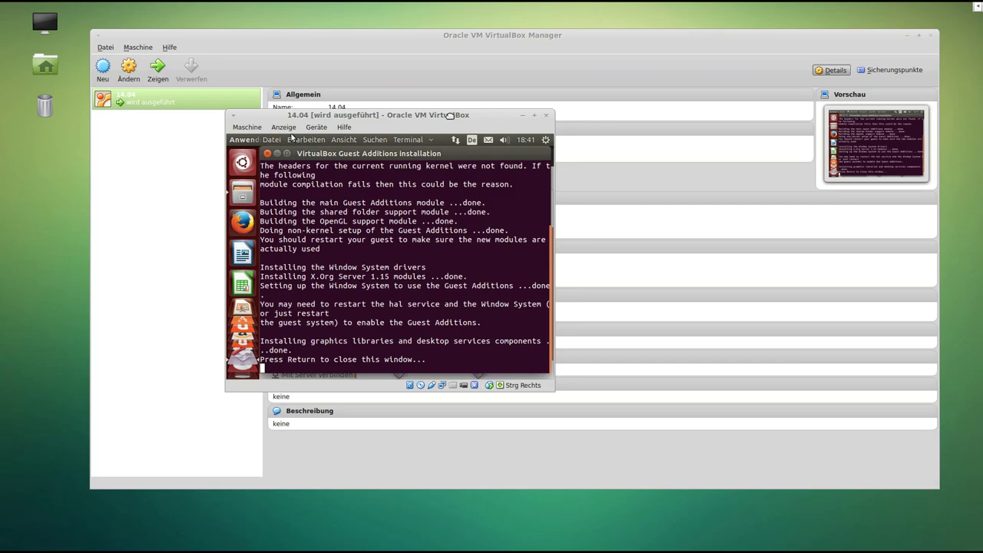
left_click(345, 126)
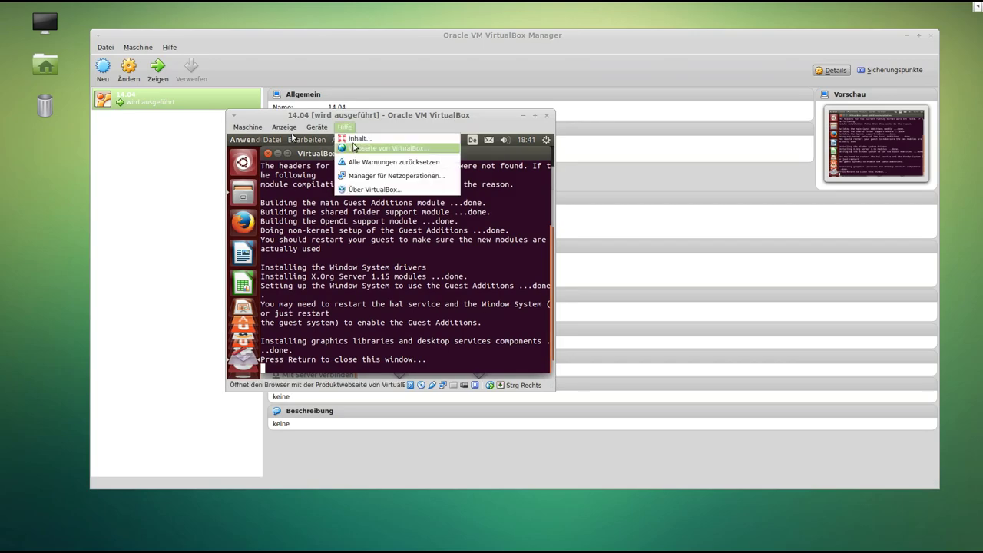
left_click(372, 190)
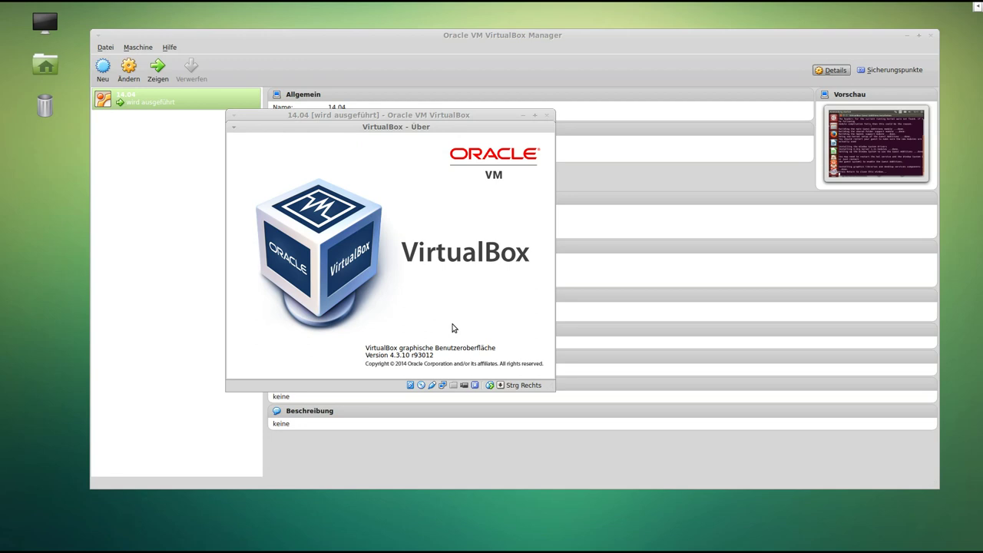
left_click(236, 127)
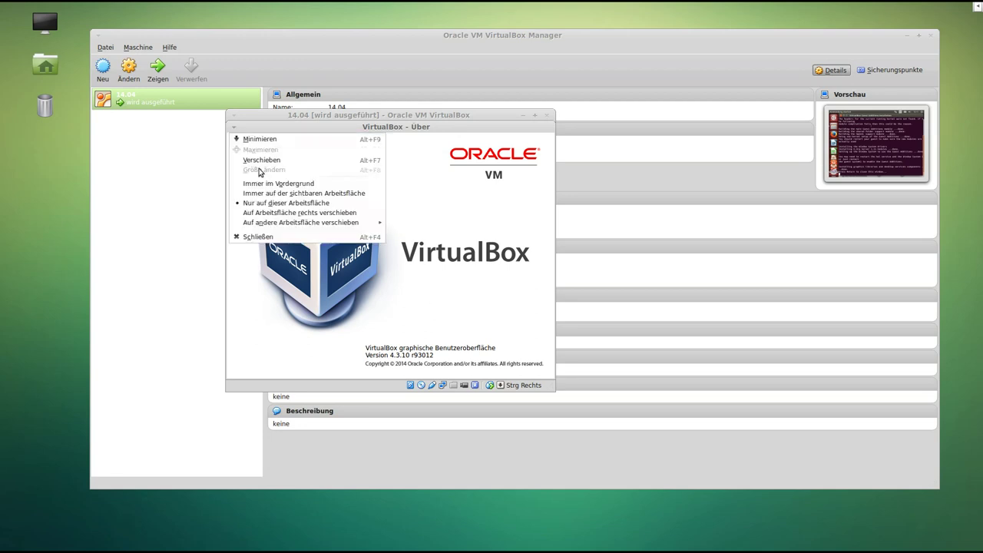
left_click(272, 240)
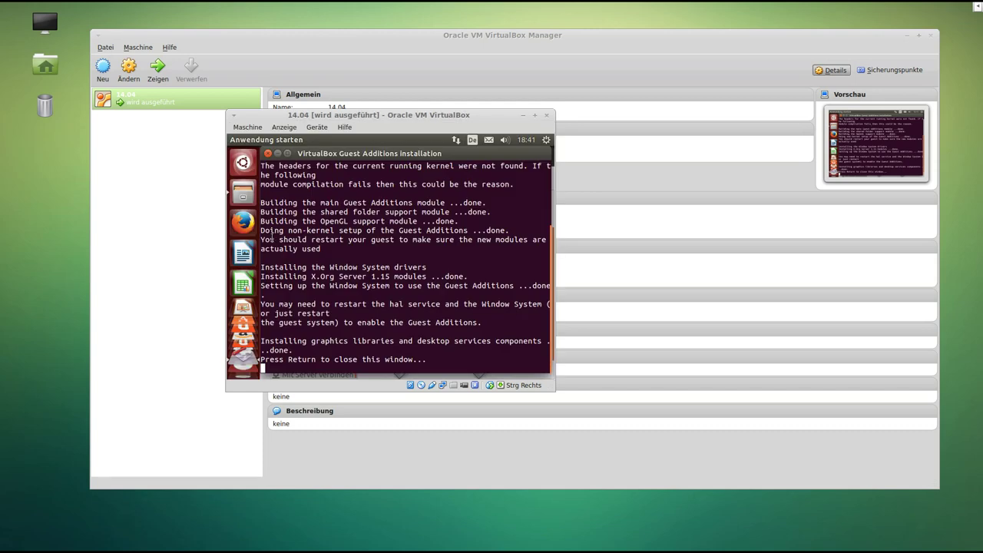
Look at the option for inserting the Guest Additions medium and highlight the X.Org Server 1.15 modules line in the installation output.
left_click(317, 127)
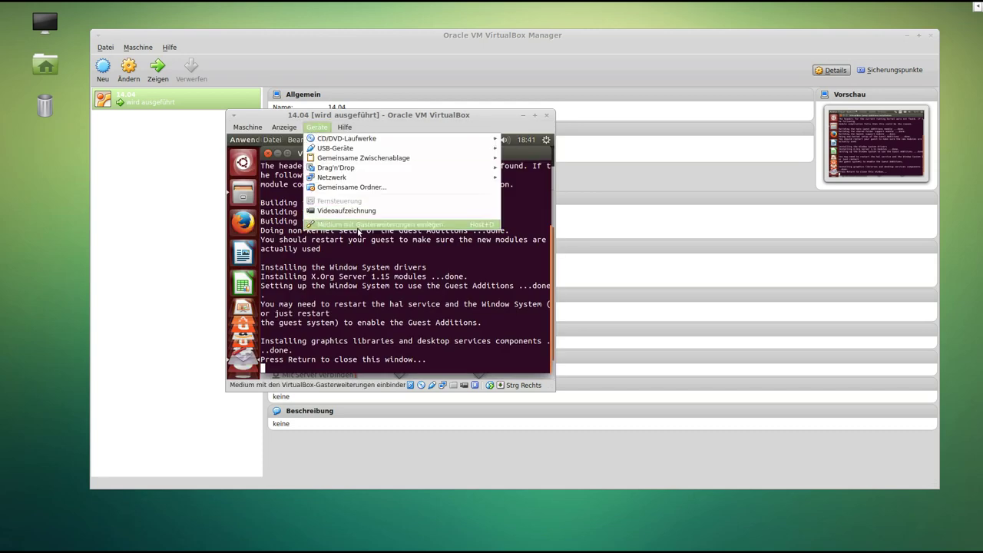
left_click(408, 315)
left_click_drag(481, 277, 258, 280)
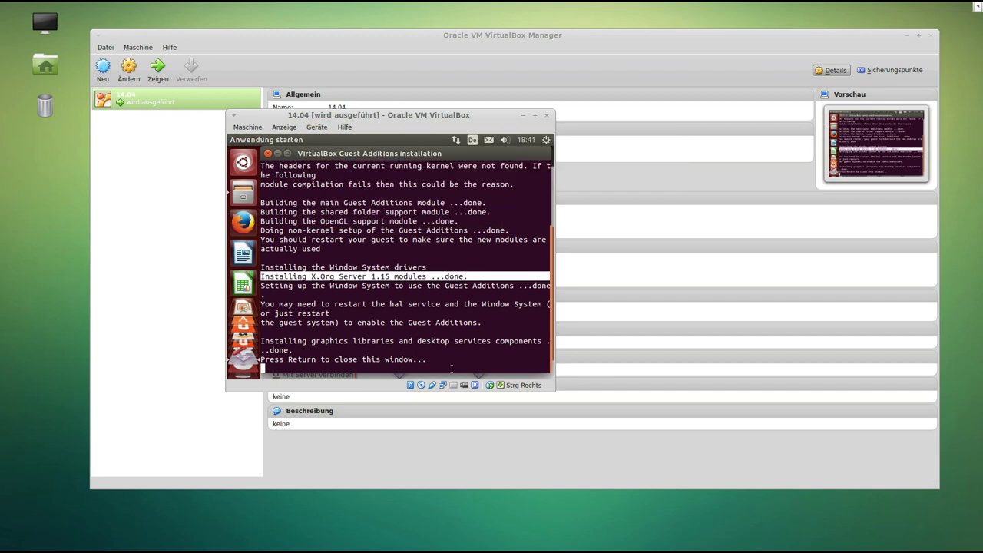
Turn on scaled mode for the machine window and clear the text selection in the installation output.
left_click(284, 127)
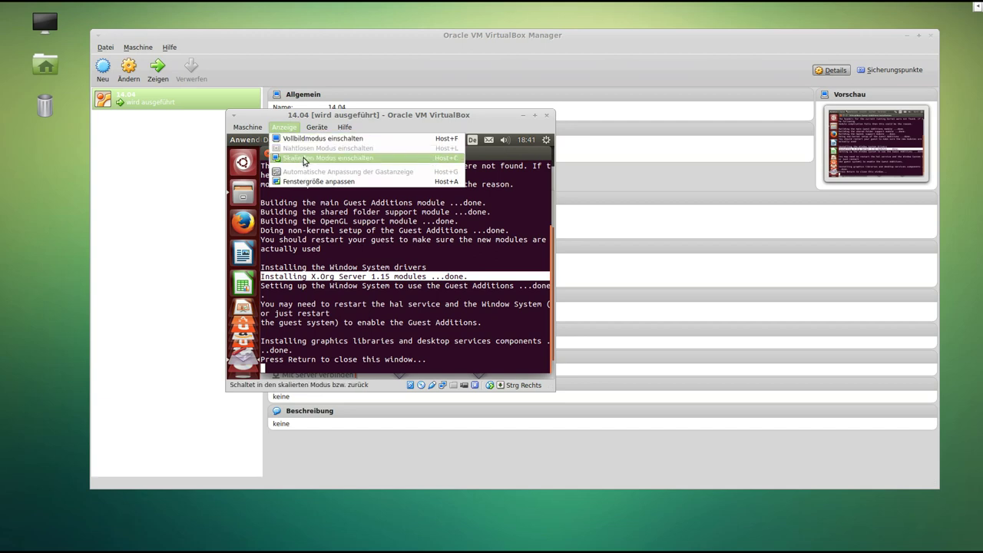
left_click(304, 158)
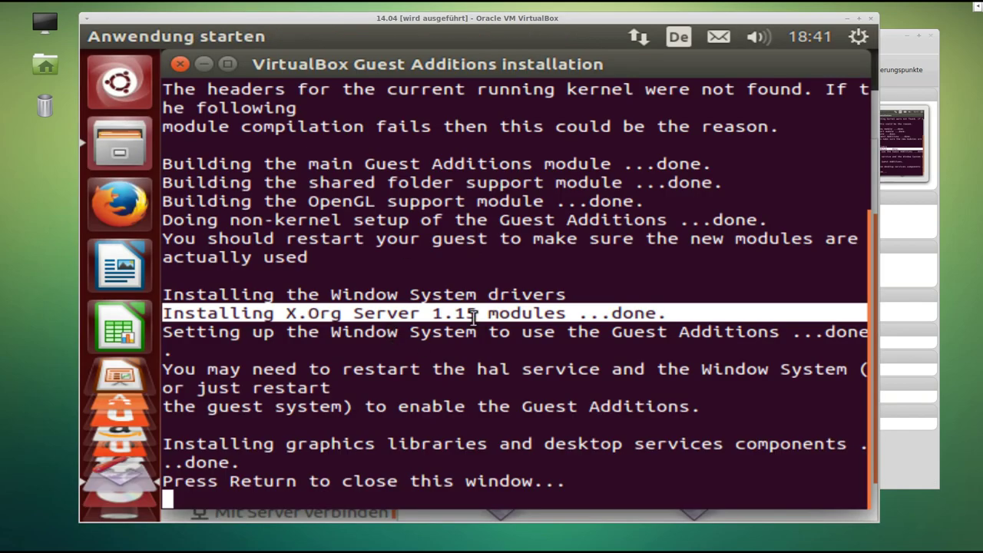
left_click(587, 483)
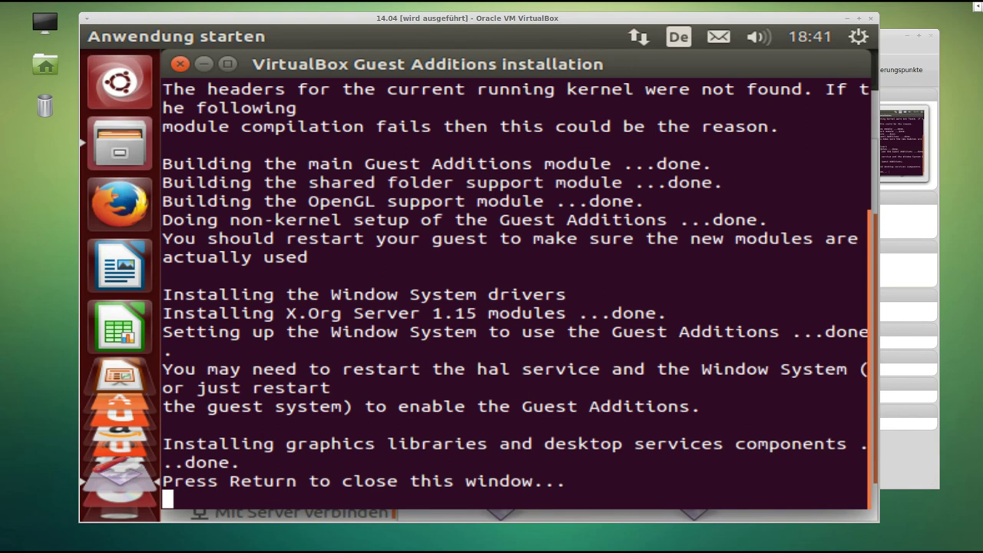
Finish the Guest Additions installation and restart the Ubuntu guest, dismissing the mouse-integration notice during boot.
key("Return")
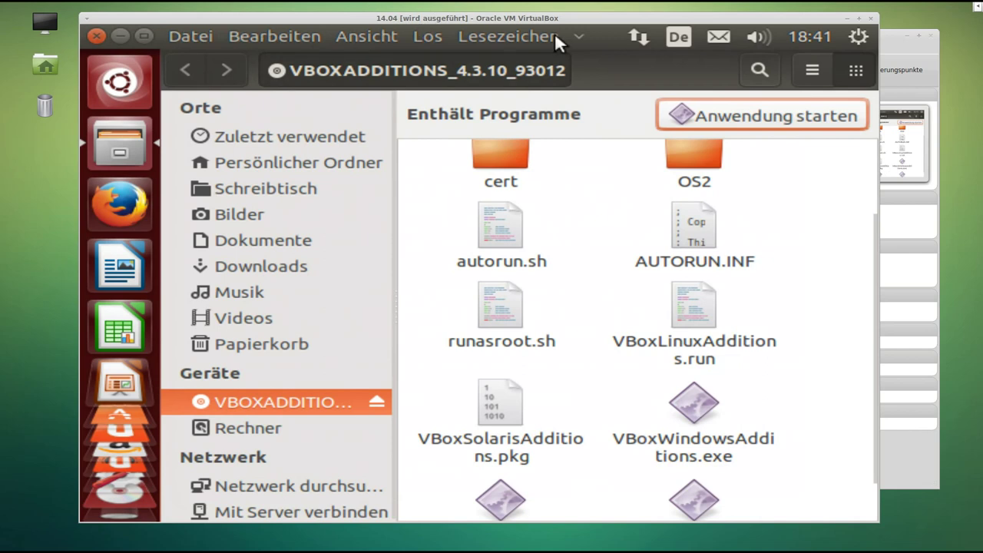
left_click(857, 38)
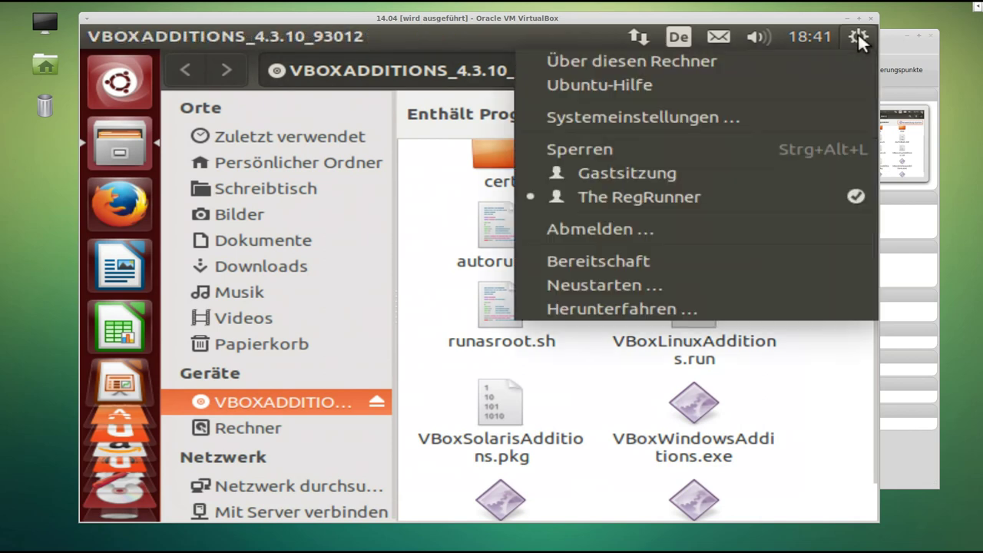
left_click(638, 284)
left_click(394, 316)
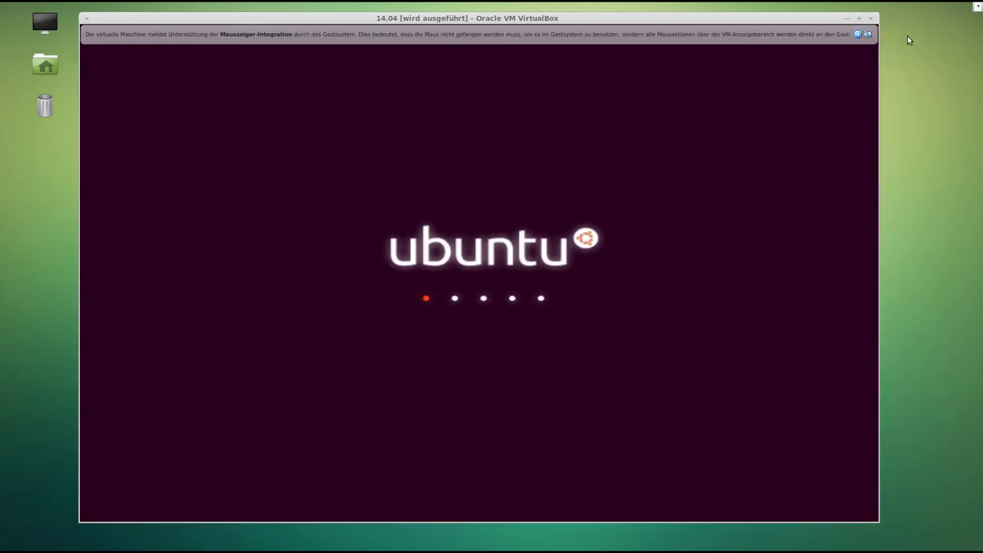
left_click(868, 34)
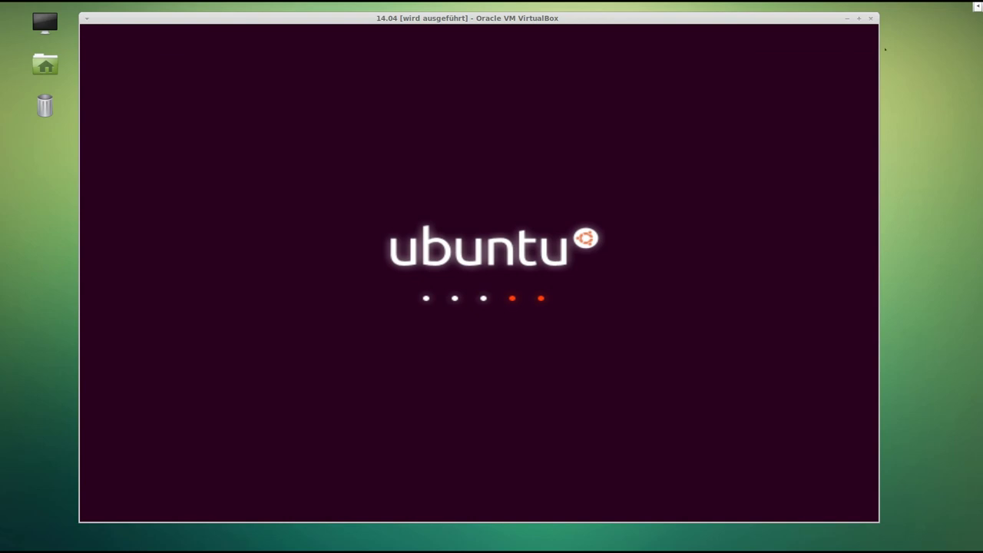
Reposition the machine window on the host desktop and resize it to fit closely around the guest desktop.
left_click_drag(568, 21, 572, 25)
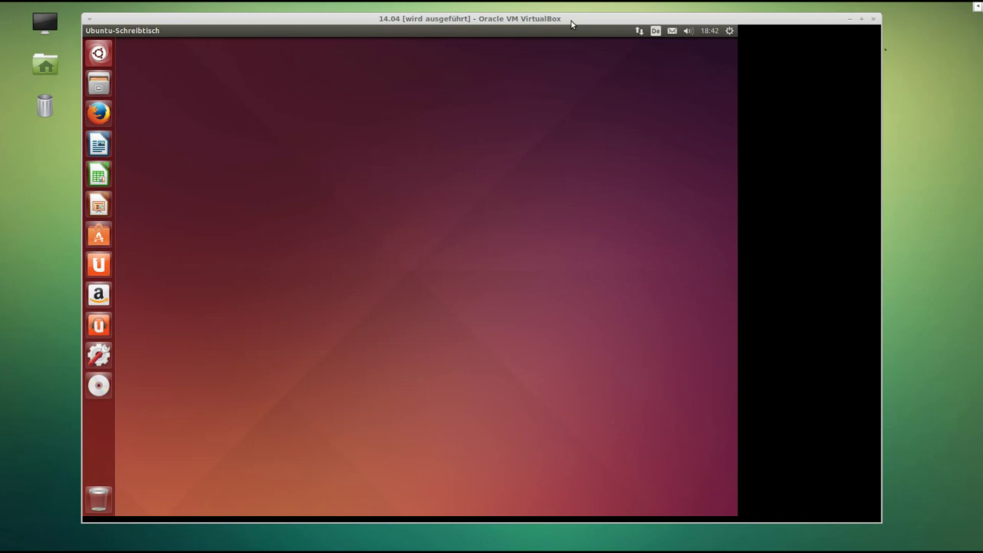
left_click_drag(881, 521, 757, 506)
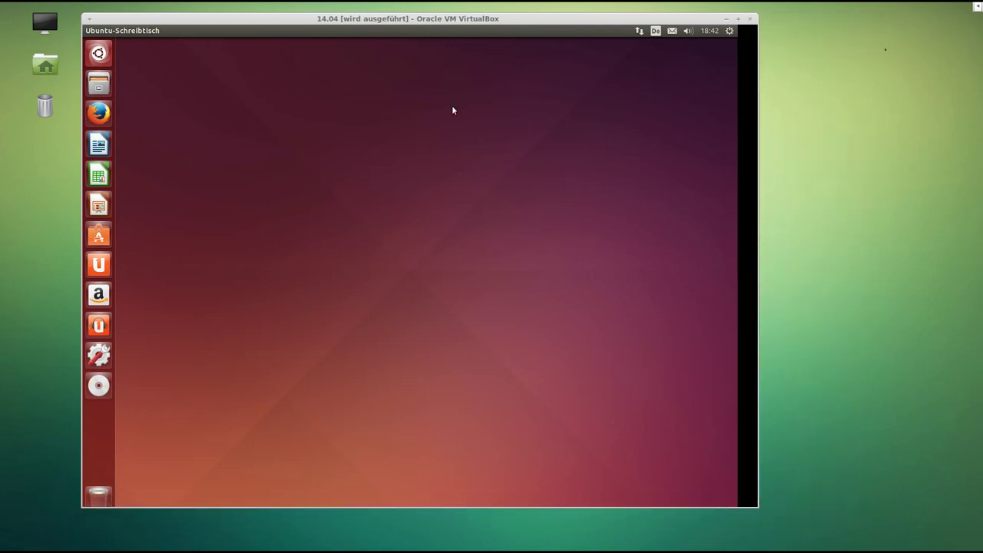
left_click_drag(393, 19, 462, 10)
mouse_move(827, 503)
left_mouse_down()
mouse_move(806, 516)
mouse_move(816, 516)
left_mouse_up()
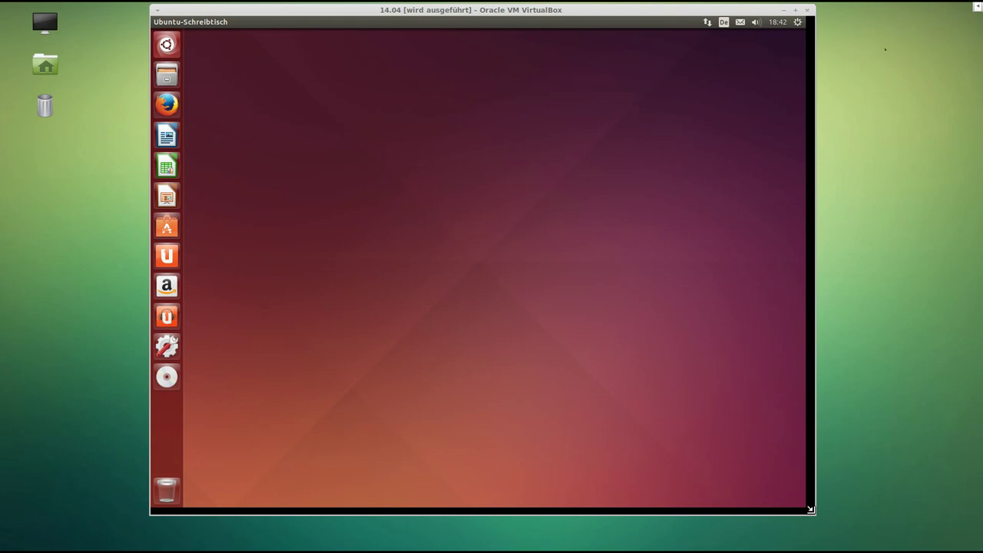
Open the Anzeigegeräte (display) settings in the Ubuntu guest, starting from the desktop background settings.
right_click(410, 94)
left_click(500, 159)
left_click_drag(442, 128, 436, 100)
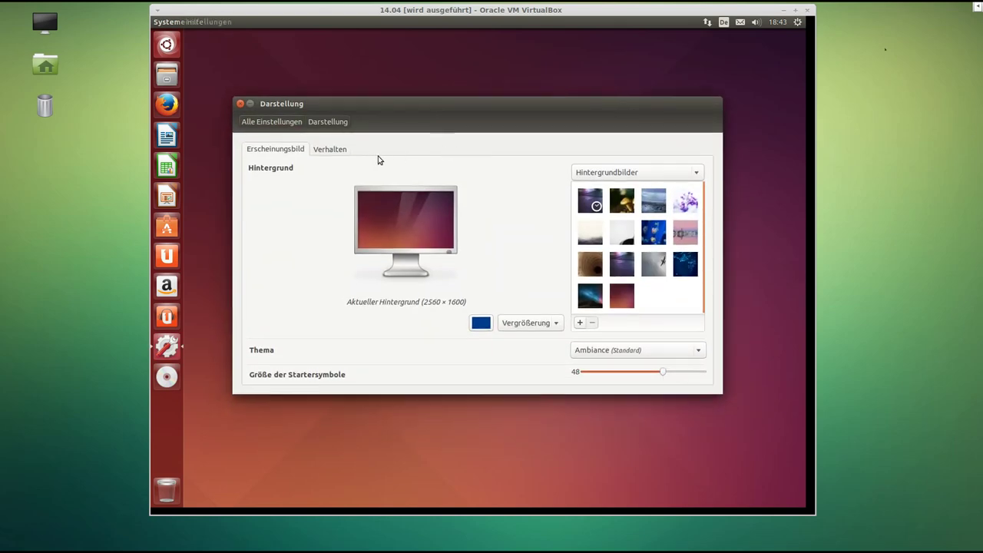
left_click(281, 128)
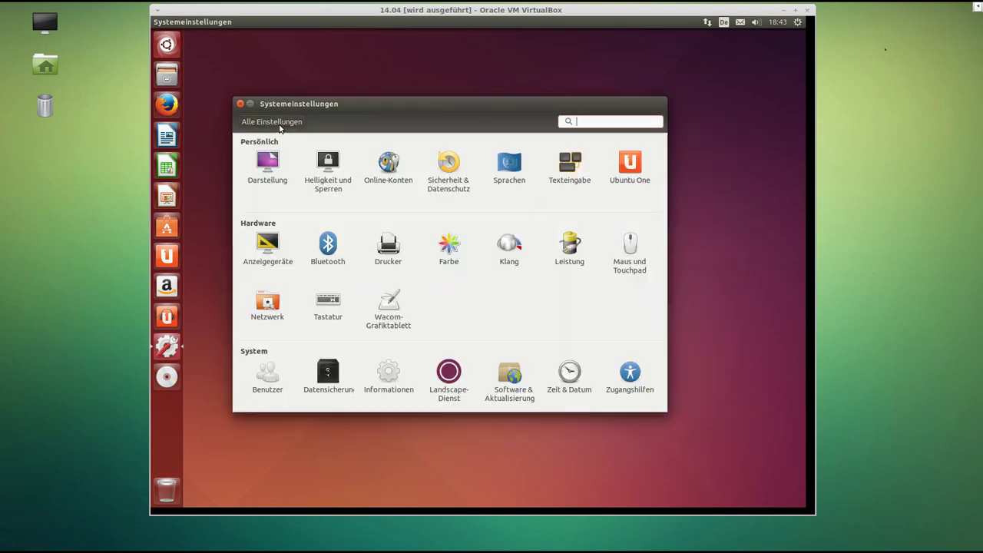
left_click(269, 247)
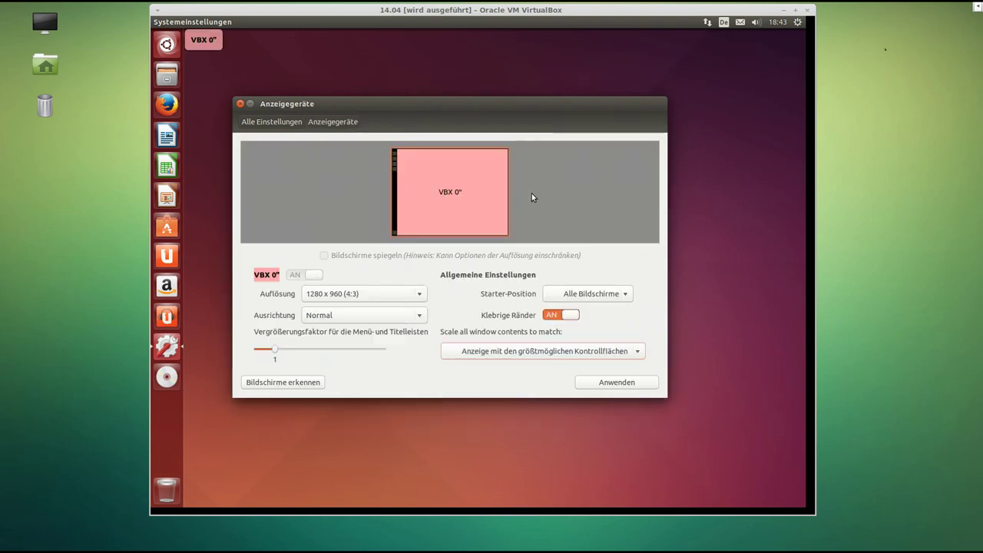
Set the guest's display resolution to 1024 x 768 (4:3) and keep the new setting.
left_click(420, 298)
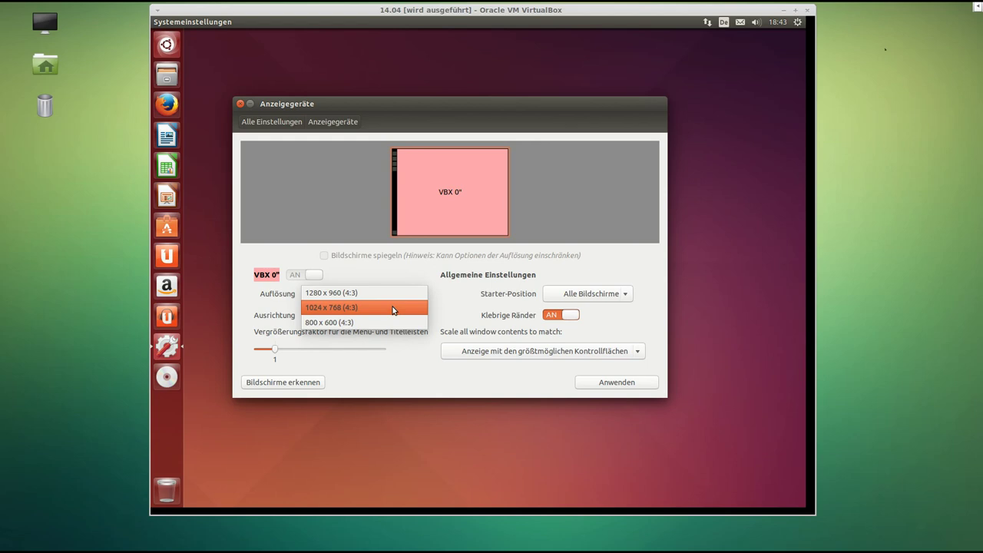
left_click(390, 312)
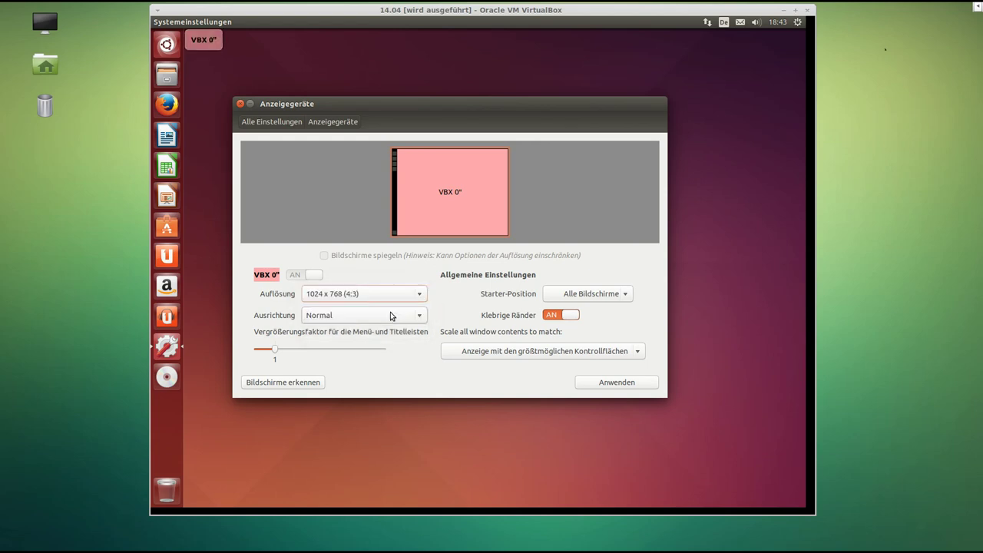
left_click(604, 381)
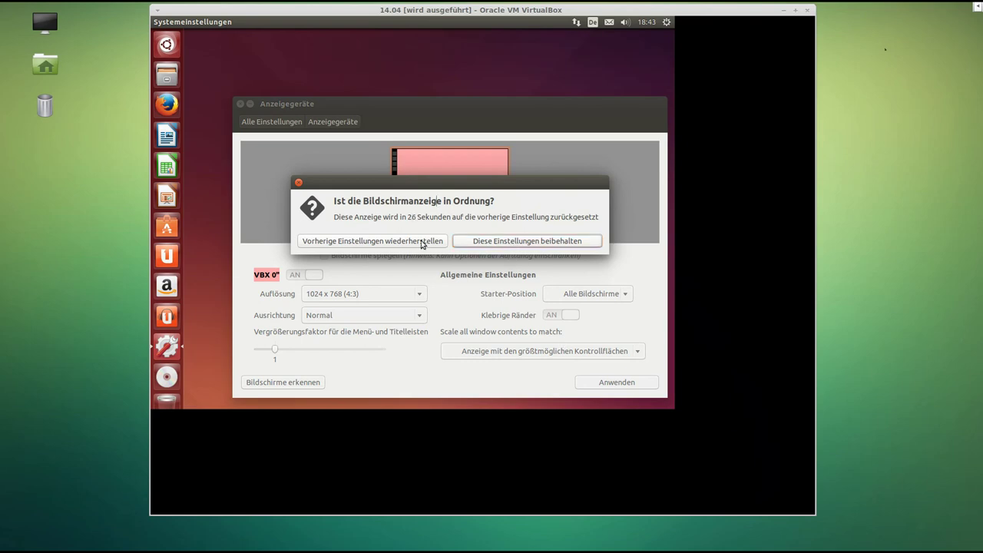
left_click(545, 240)
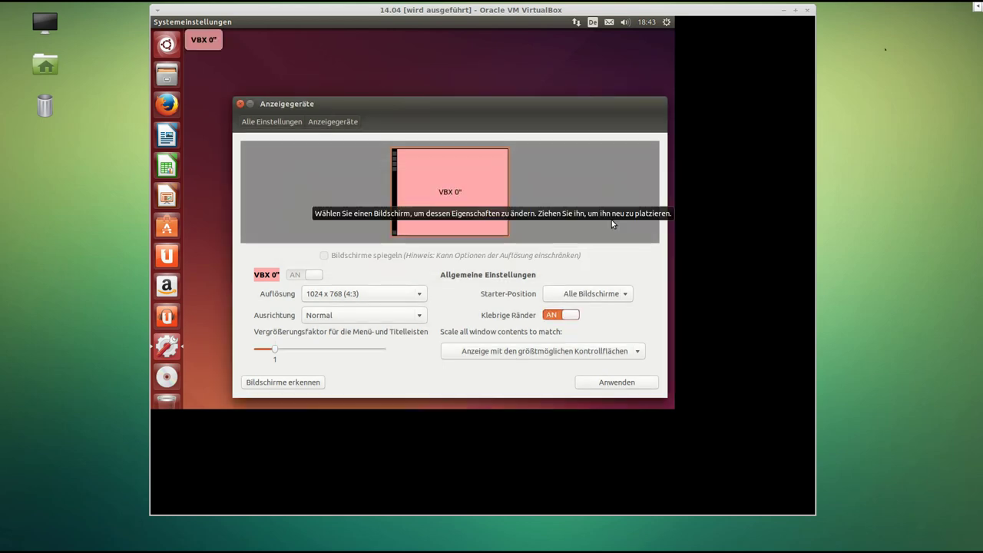
left_click(241, 104)
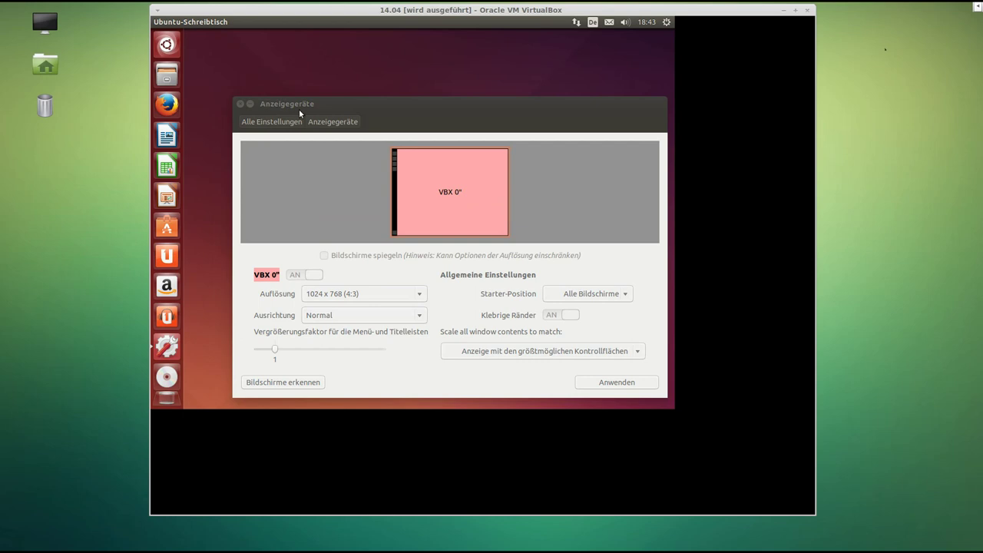
Take the machine window out of scaled mode, move it up, and enlarge it so the guest resolution adapts.
left_click_drag(817, 519, 754, 441)
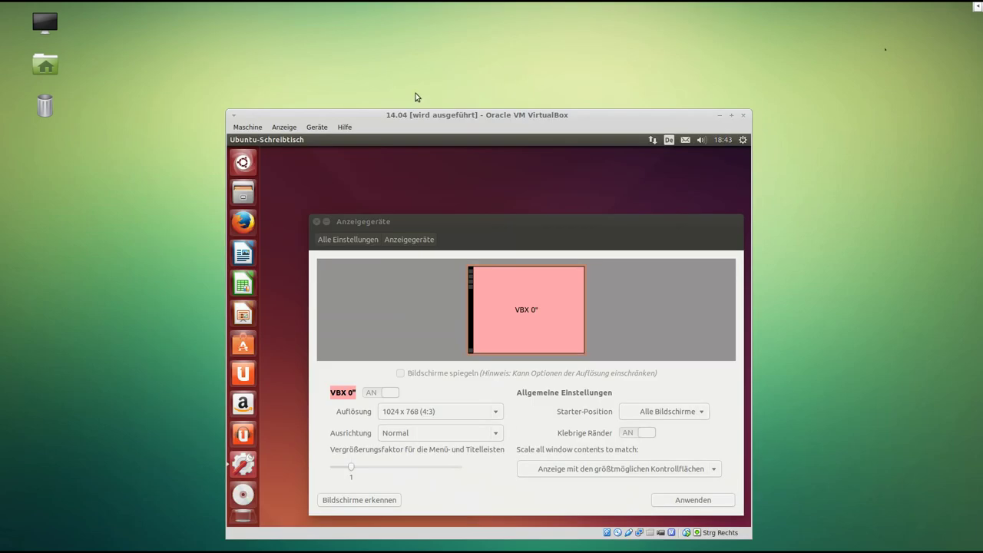
left_click_drag(419, 117, 359, 10)
left_click_drag(415, 113, 393, 80)
left_click_drag(696, 437, 838, 533)
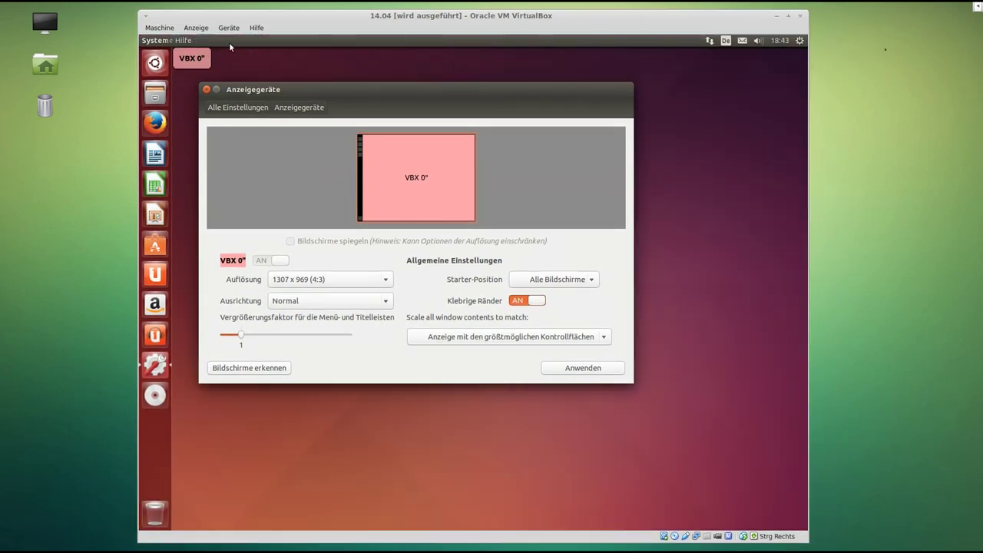
Widen and reposition the machine window to adapt the guest resolution to a wide format, and close the display settings.
left_click_drag(371, 91, 447, 98)
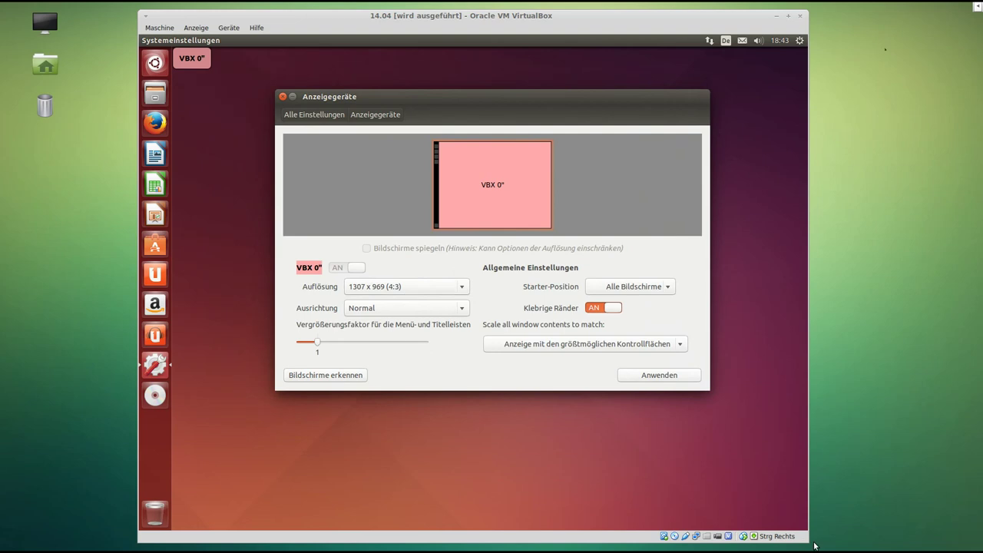
left_click_drag(803, 536, 957, 536)
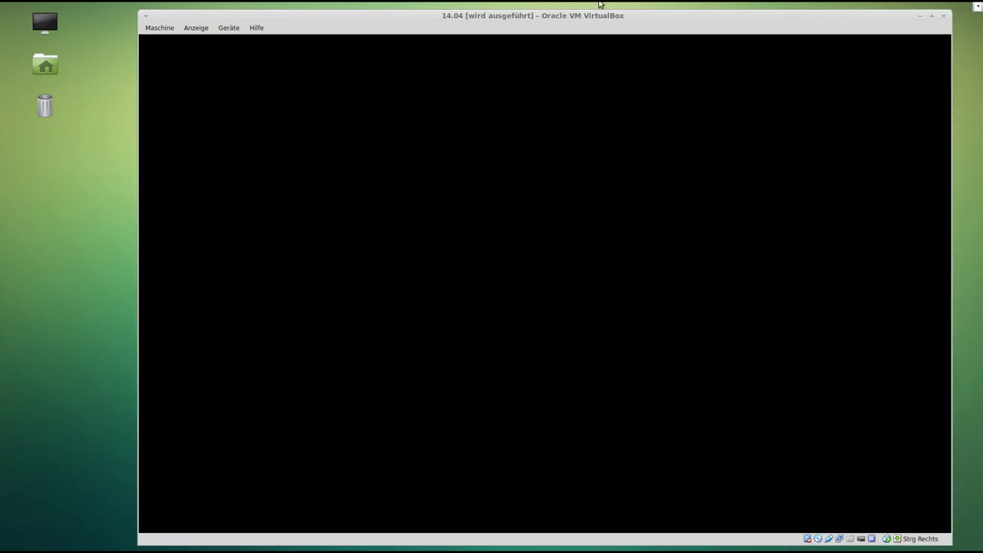
left_click_drag(581, 15, 548, 10)
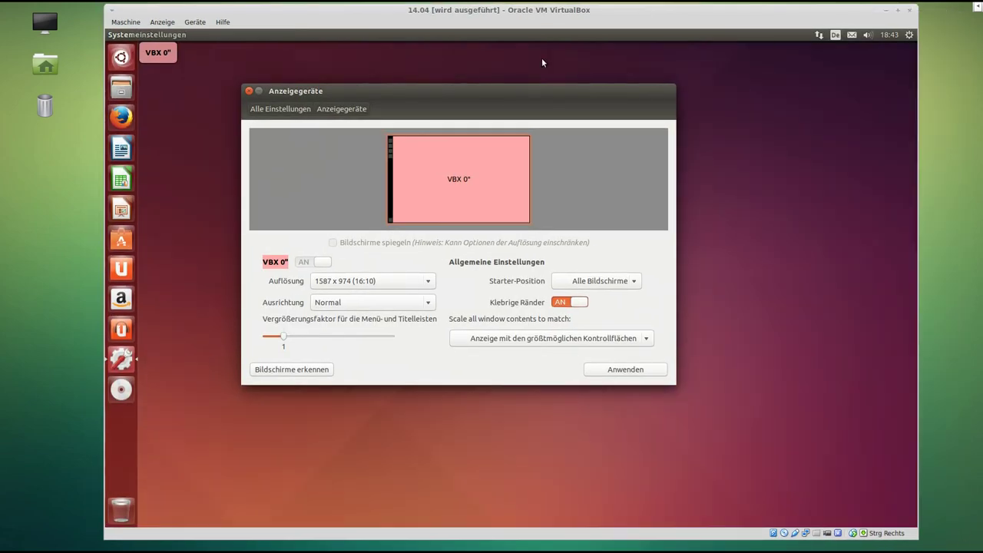
left_click_drag(491, 91, 499, 97)
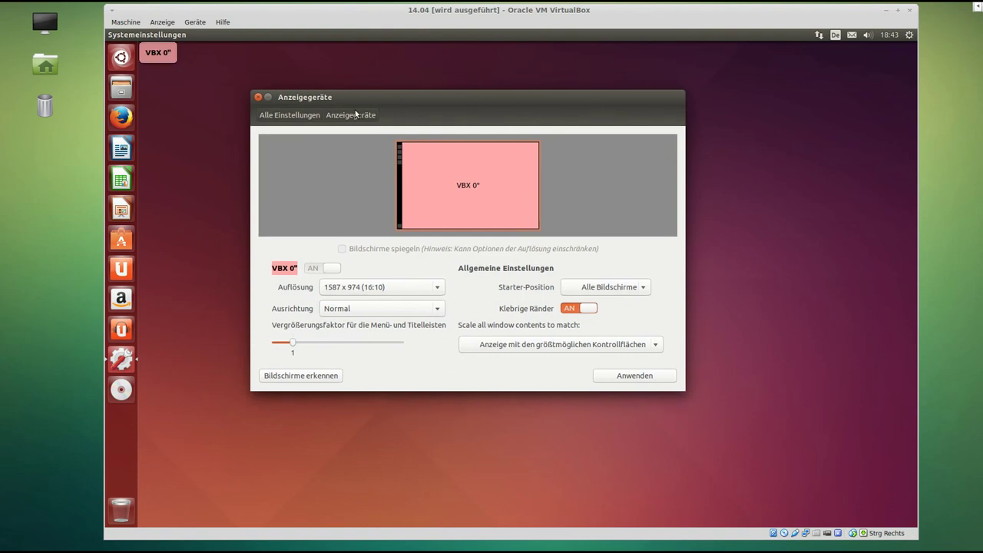
left_click(259, 97)
left_click(258, 97)
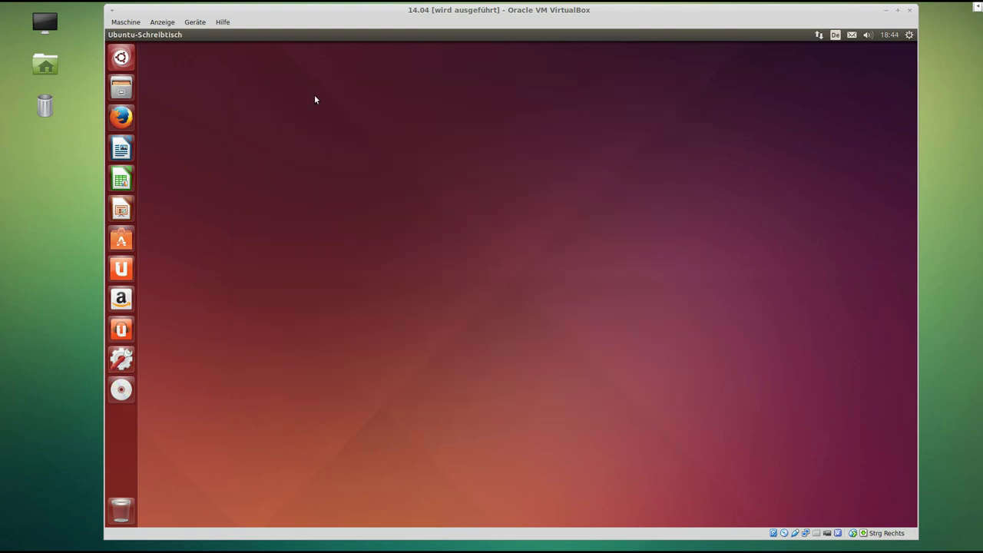
Remove the Ubuntu One, Ubuntu One Music and Amazon entries from the Ubuntu launcher.
right_click(130, 269)
left_click(168, 284)
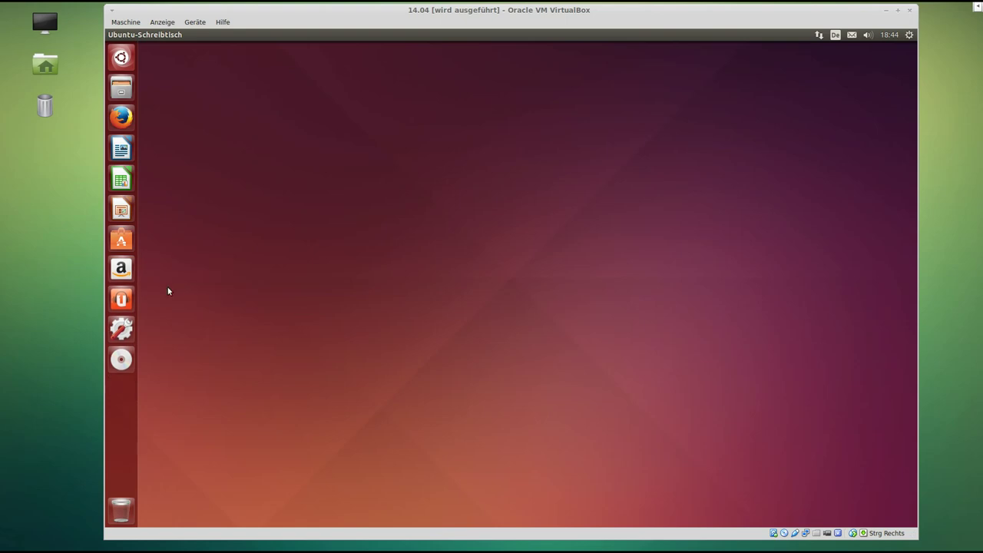
right_click(126, 299)
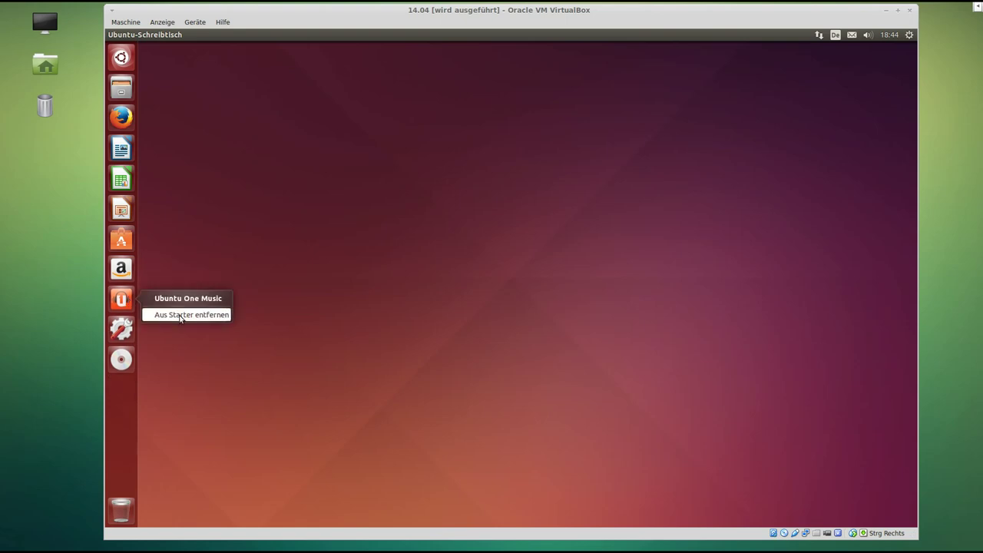
left_click(179, 314)
right_click(130, 274)
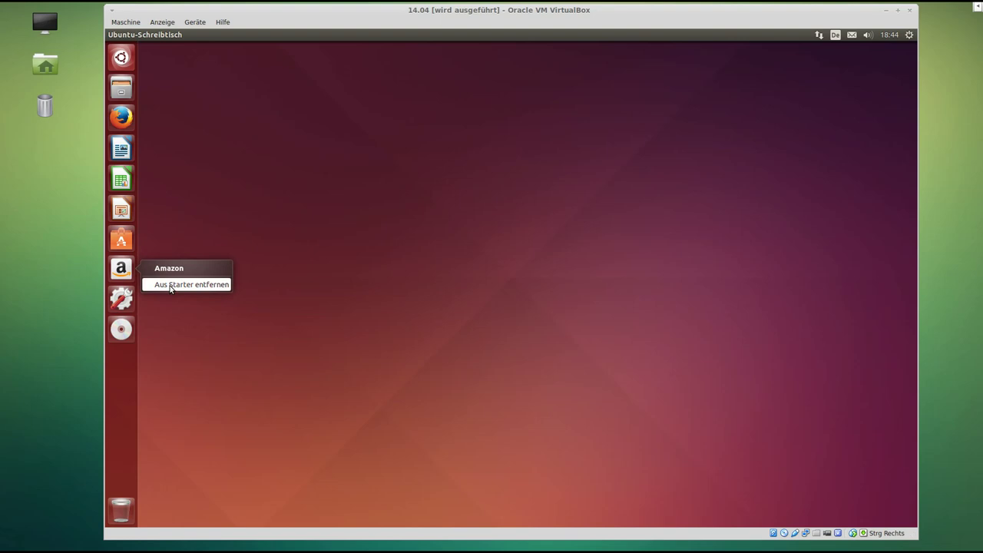
left_click(170, 288)
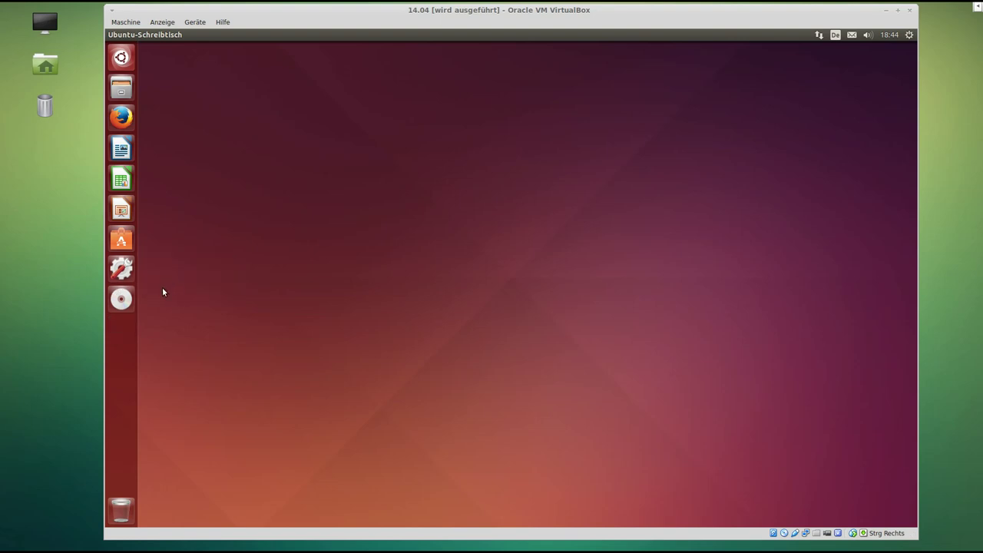
Move the machine window slightly on the host desktop and minimize it.
left_click_drag(434, 13, 414, 11)
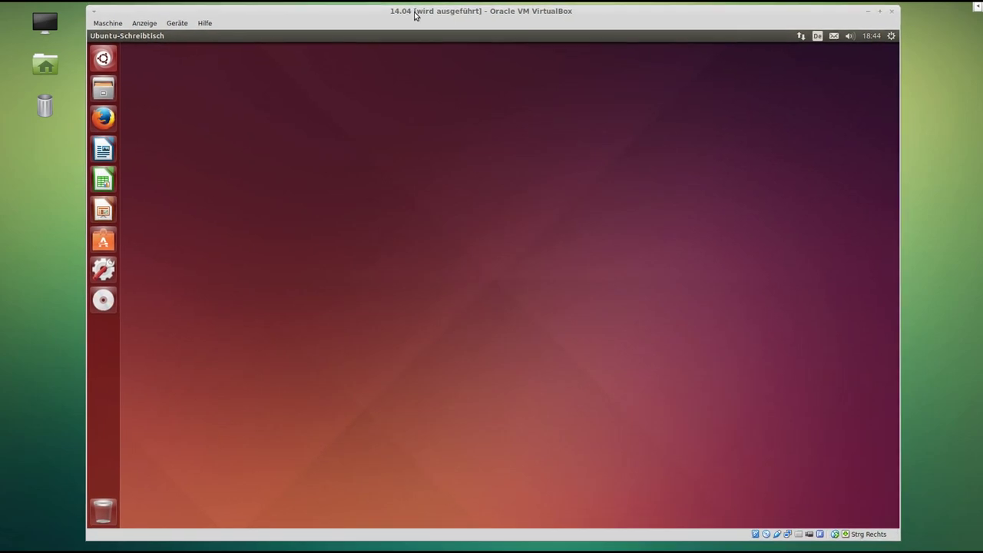
left_click(871, 12)
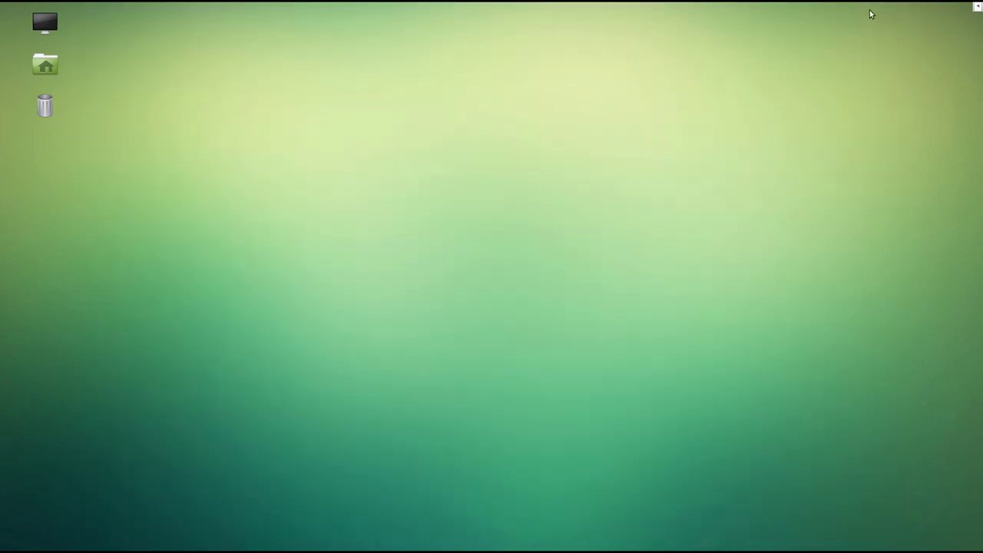